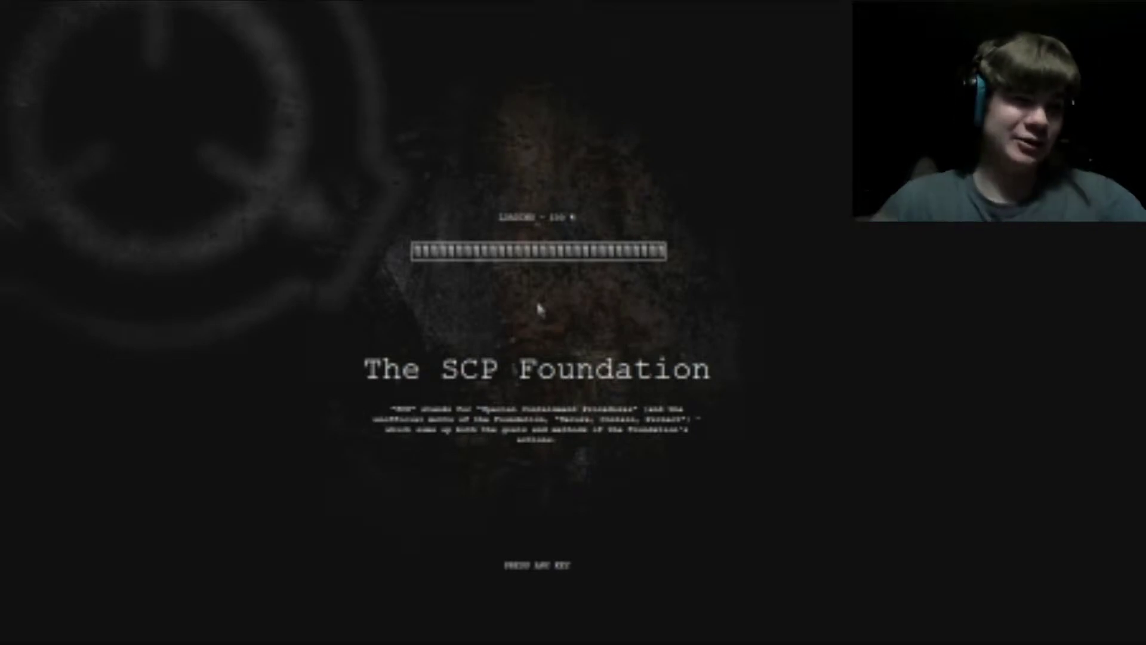
Step: Start the game, look around the cell and put away the orientation leaflet
click(538, 309)
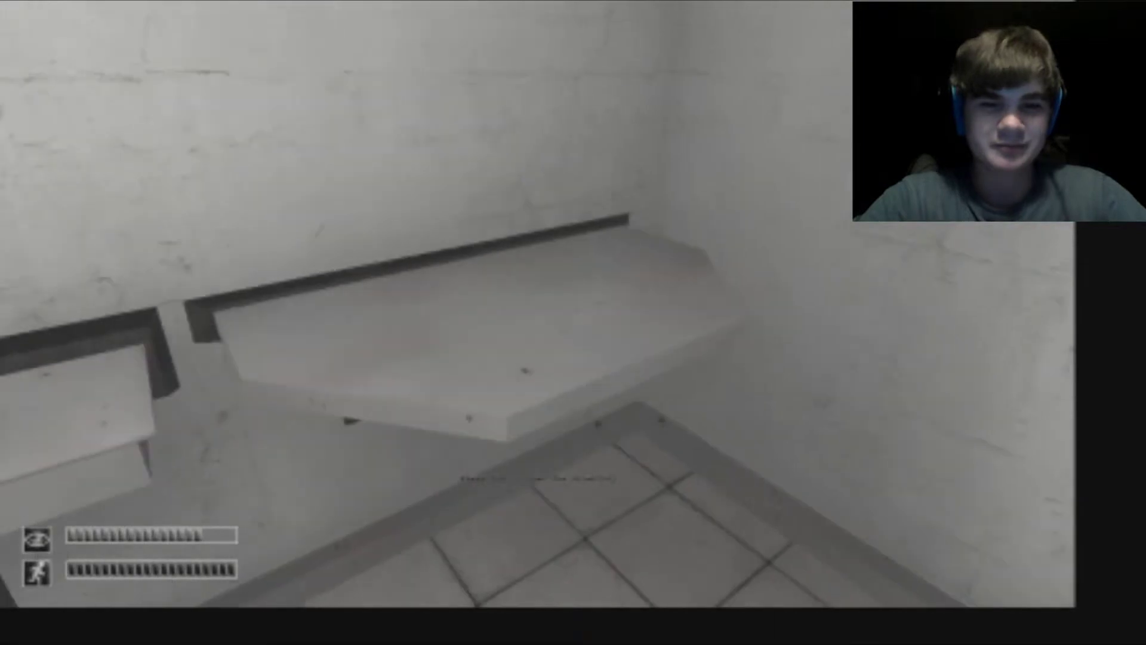
key(Tab)
key(Tab)
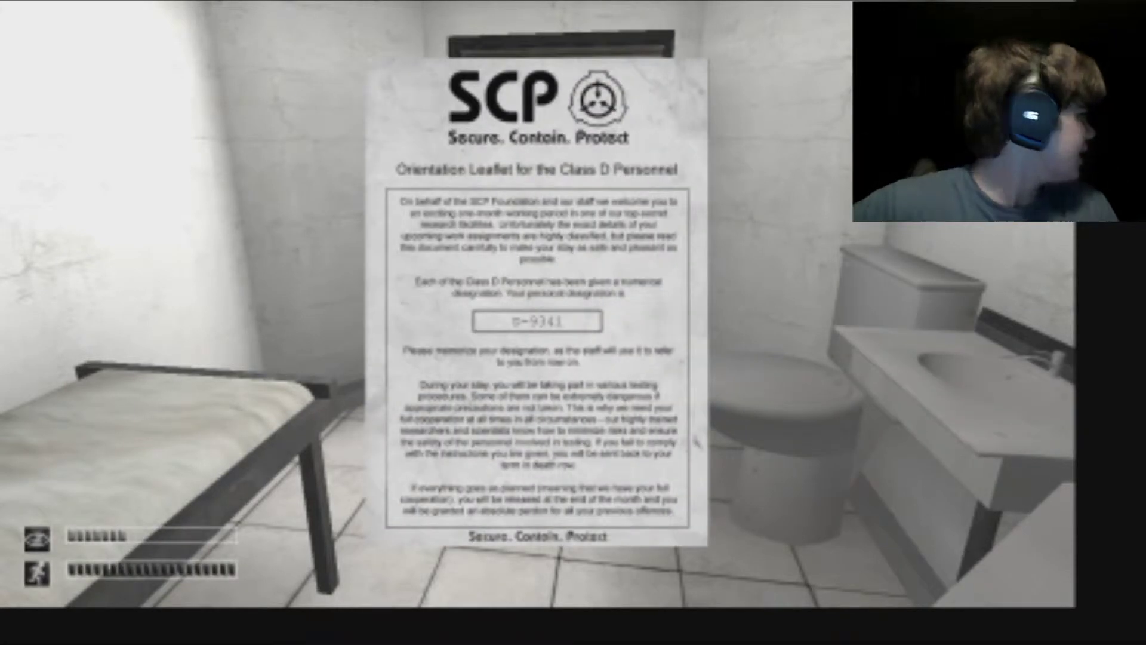
right_click(573, 322)
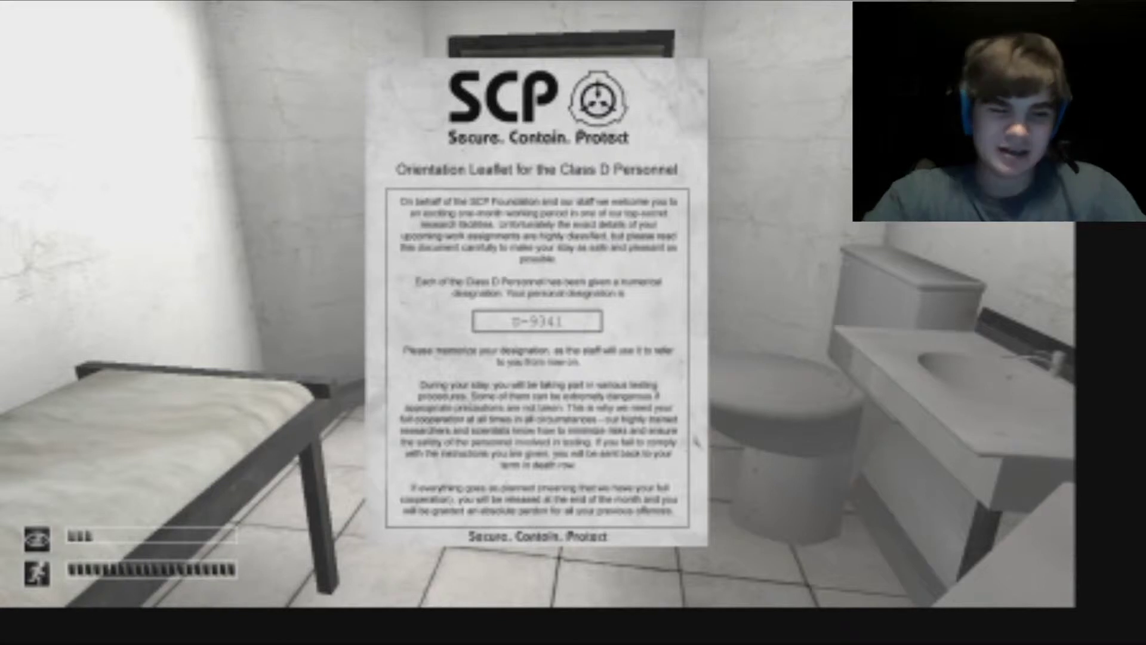
Step: Check the inventory, then walk through the cell doorway toward the guard
key(Tab)
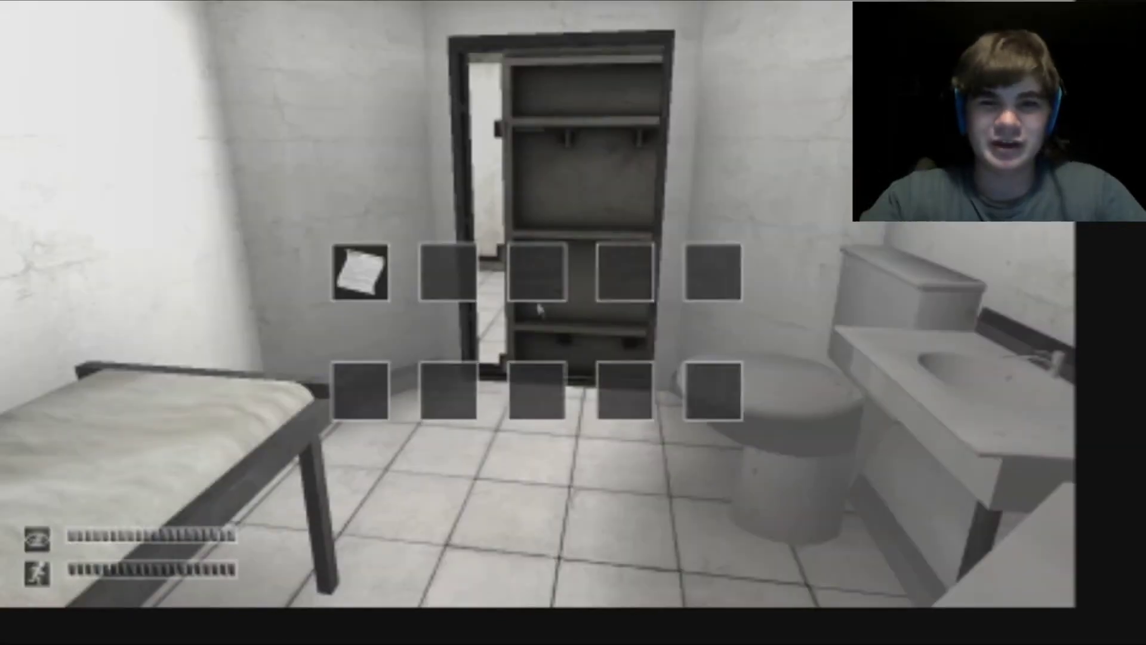
key(Tab)
key(w)
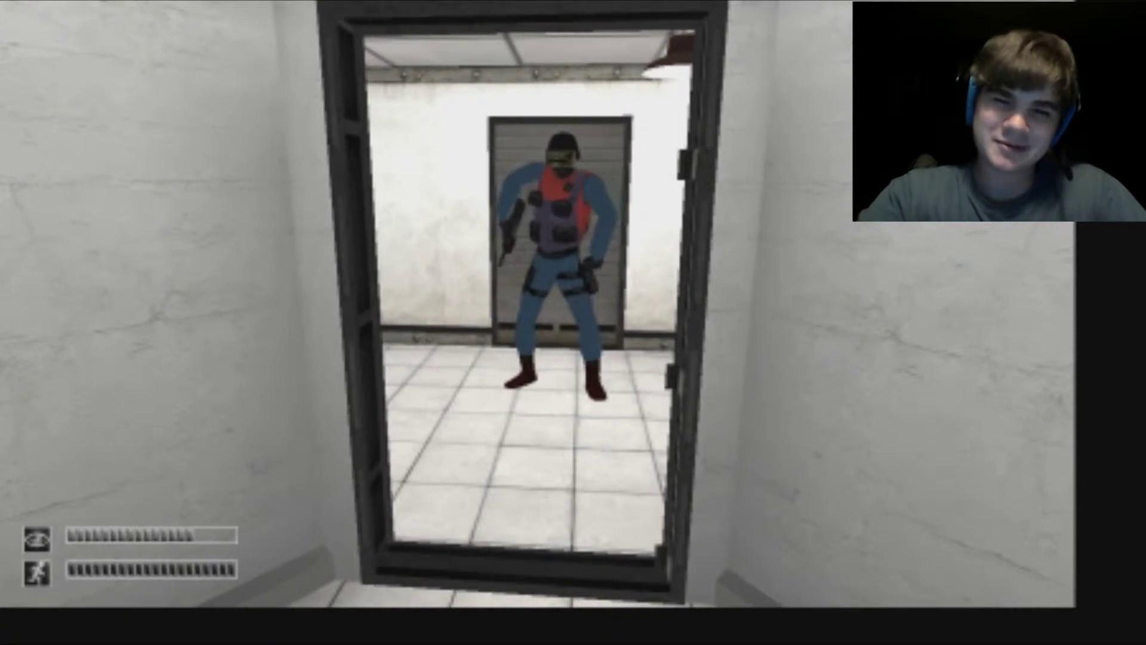
key(w)
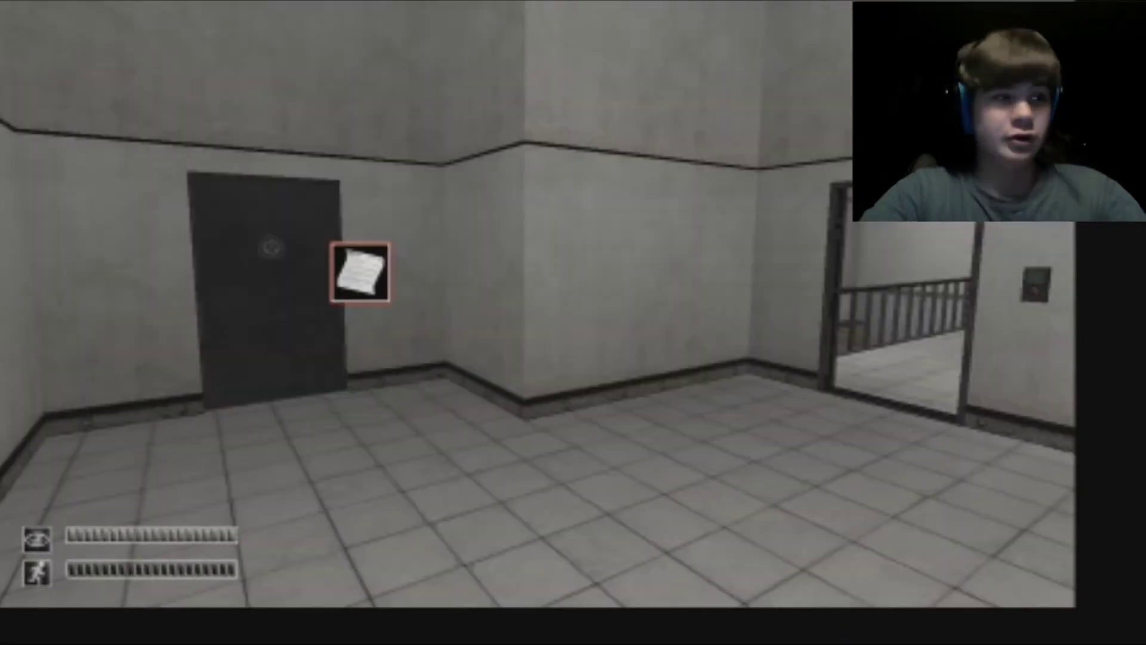
Step: Reread and put away the orientation leaflet, then head for the railed-hall doorway
click(573, 323)
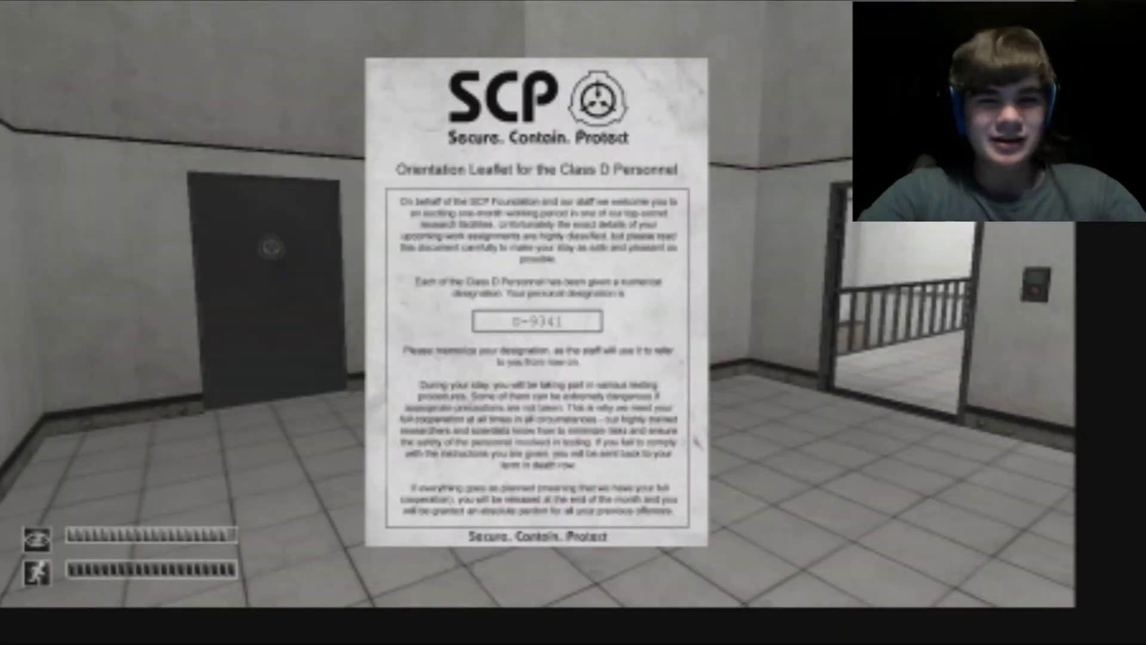
click(573, 323)
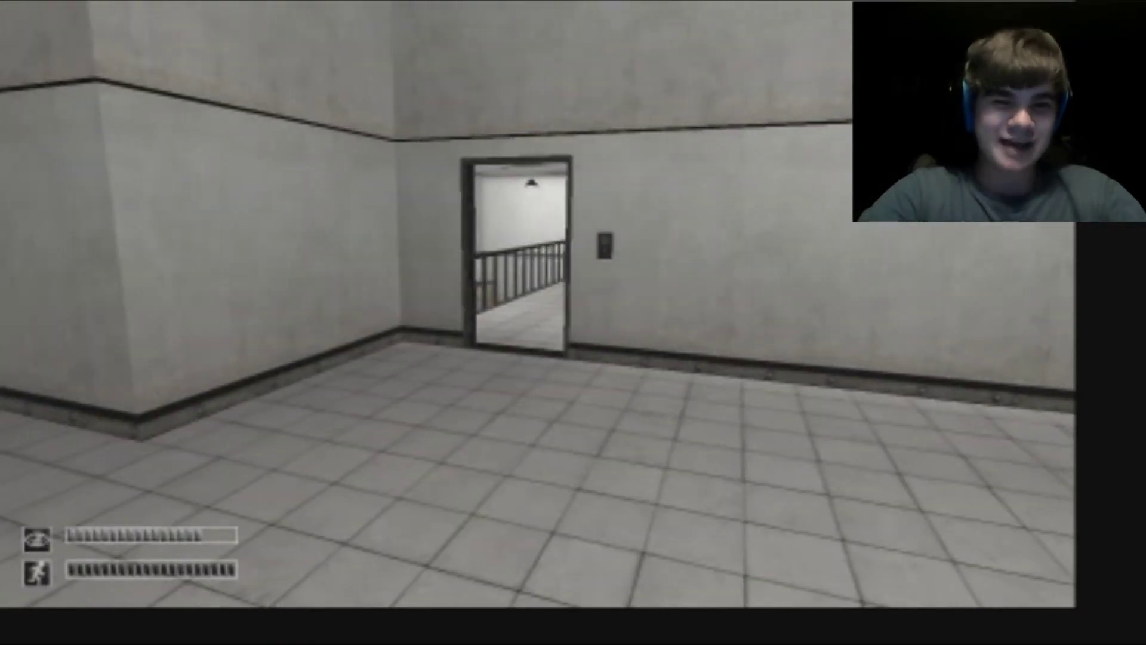
key(w)
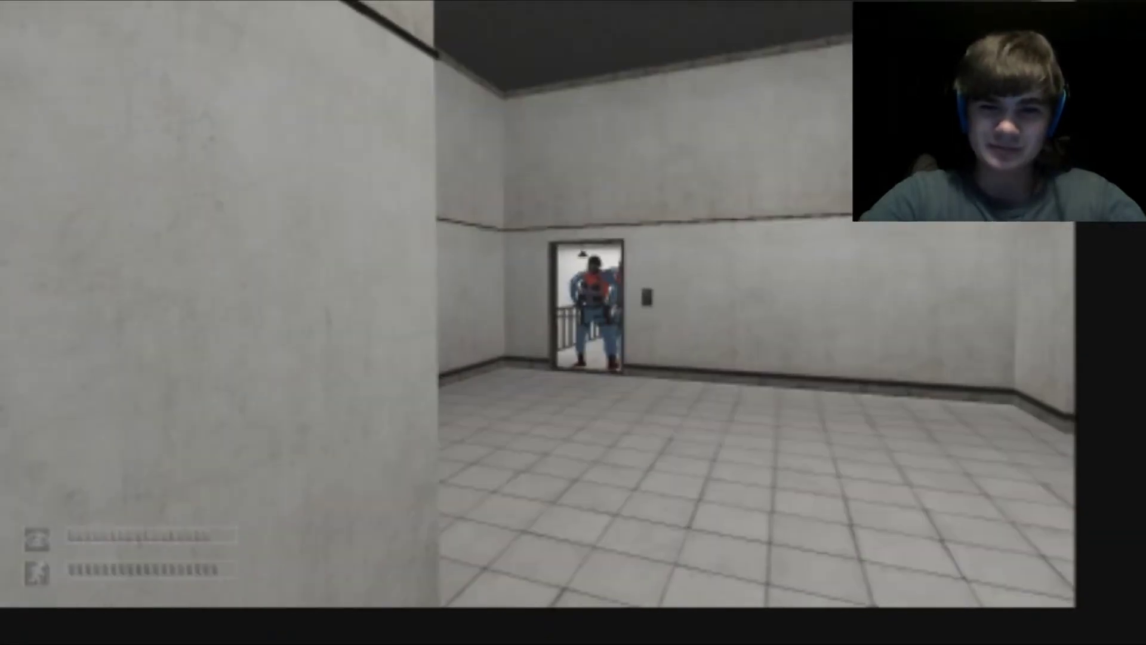
Step: Cross the room past the doorway guards to the dark door by the SCP sign
key(d)
key(w)
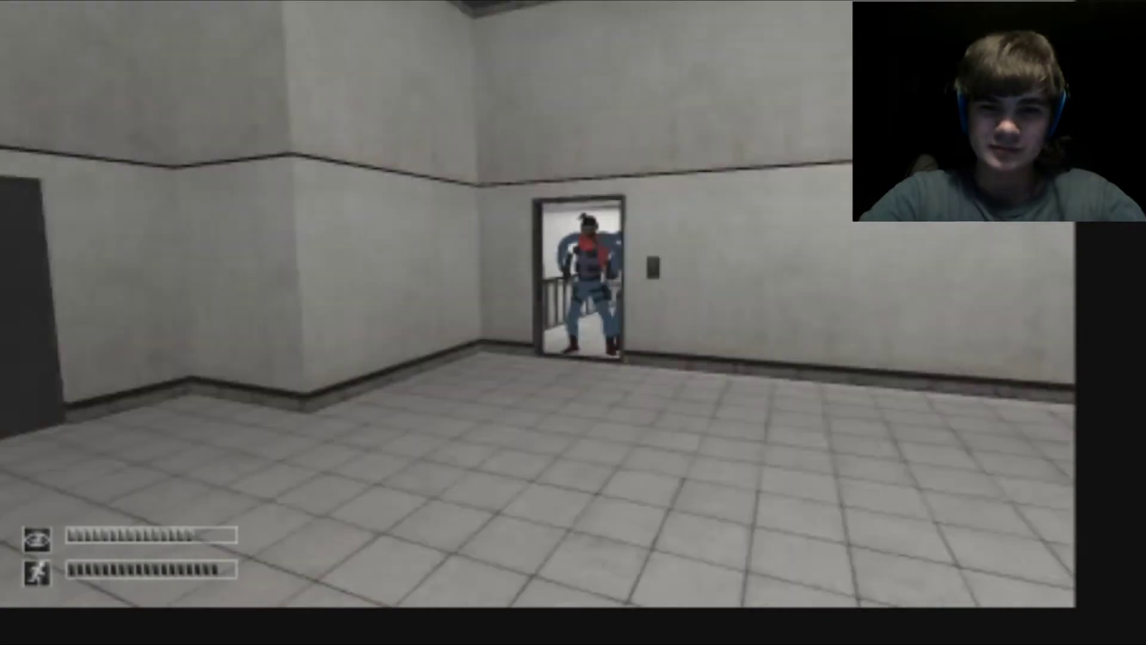
key(w)
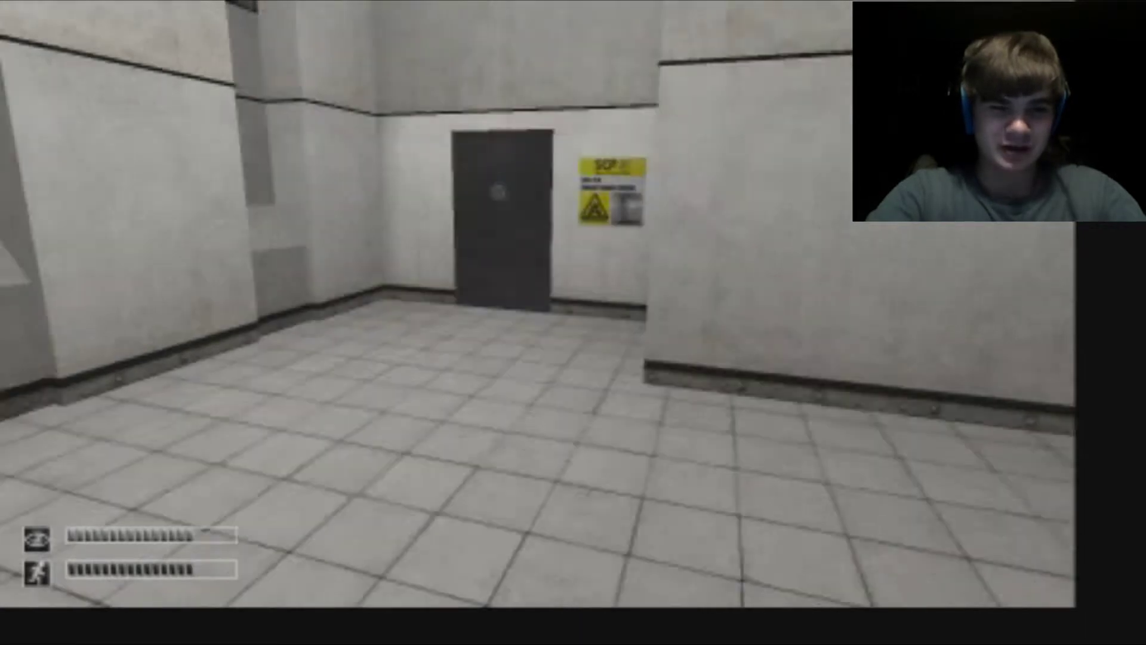
key(F3)
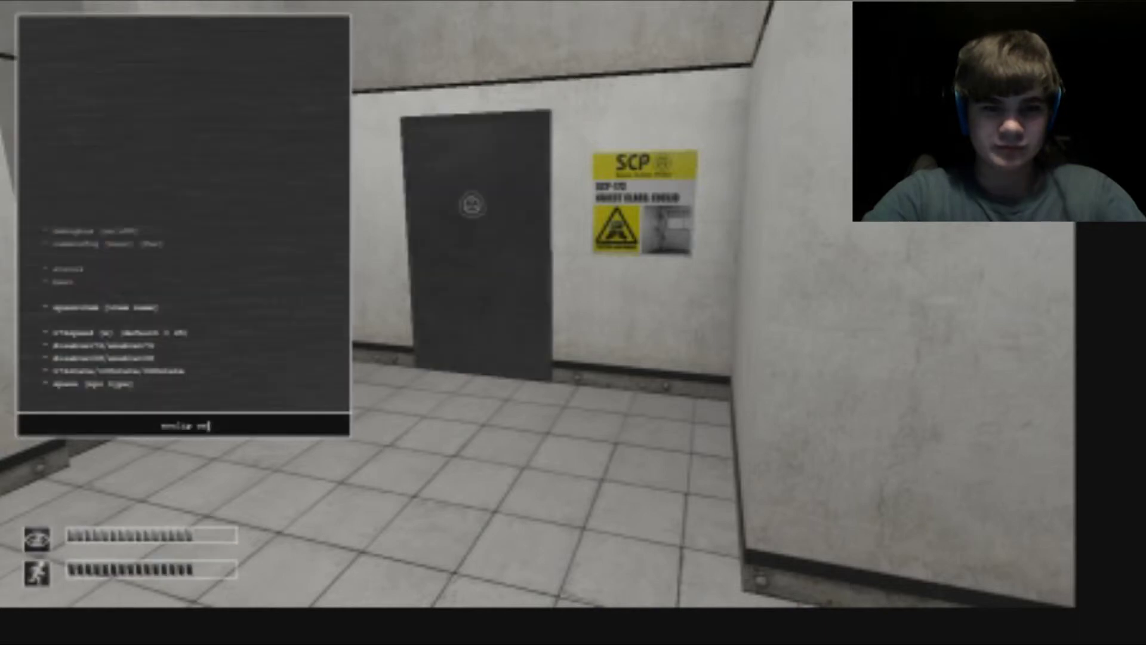
Step: Close the console and walk through the SCP-173 door into the balcony hall
key(F3)
key(w)
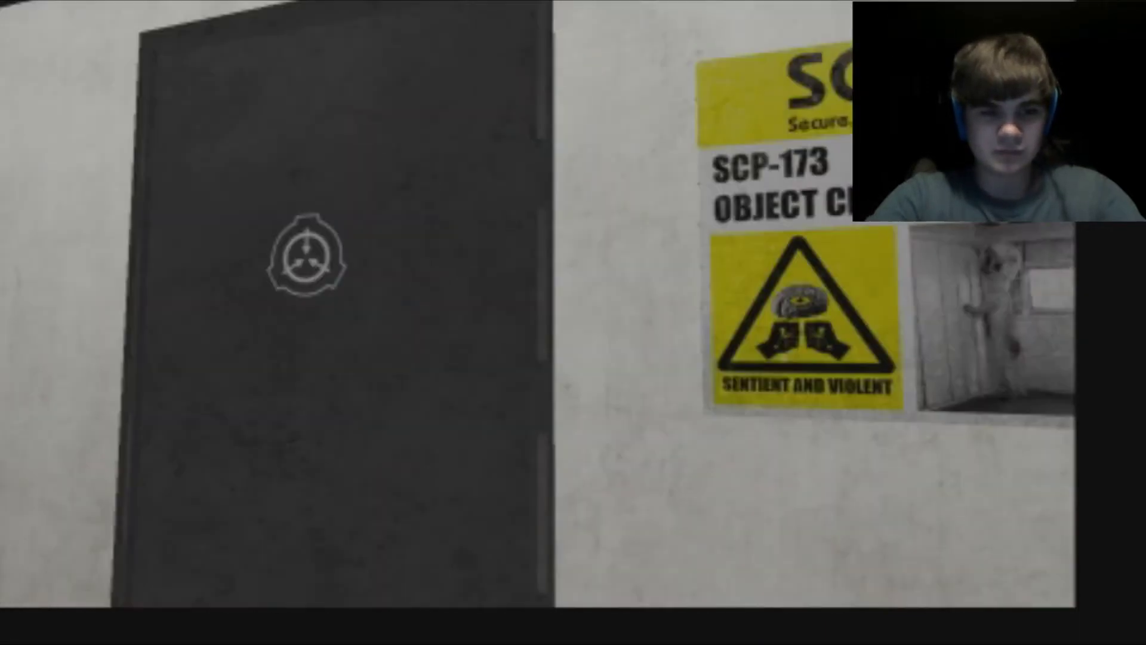
key(w)
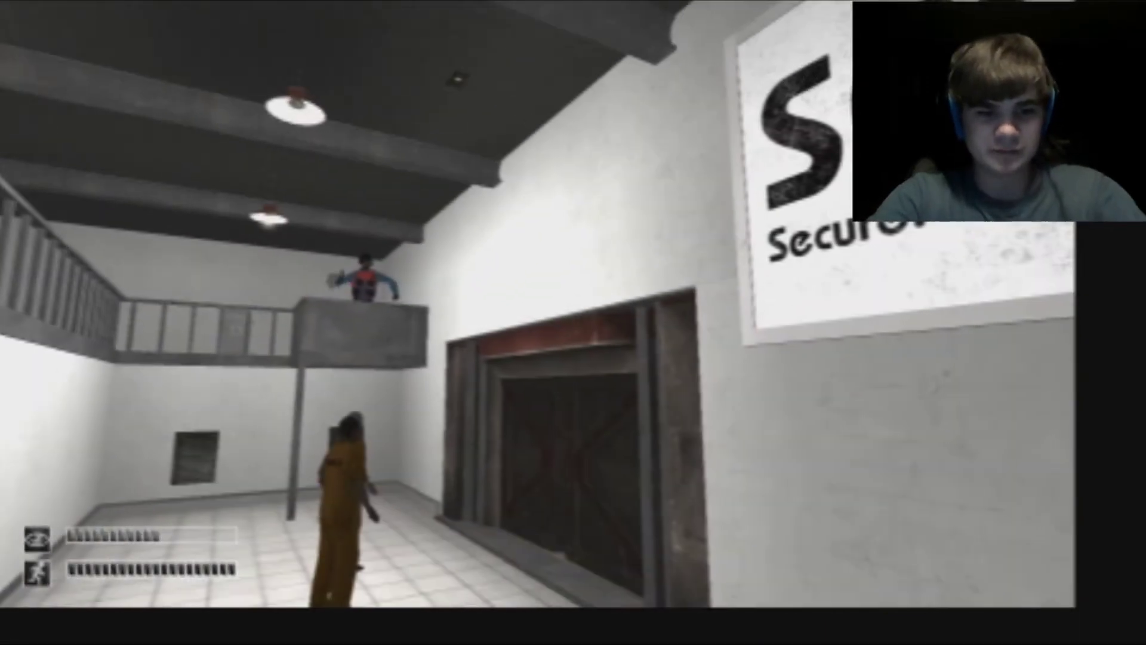
Step: Toggle the console again, then walk past the balcony prisoner to the dark door
key(F3)
key(F3)
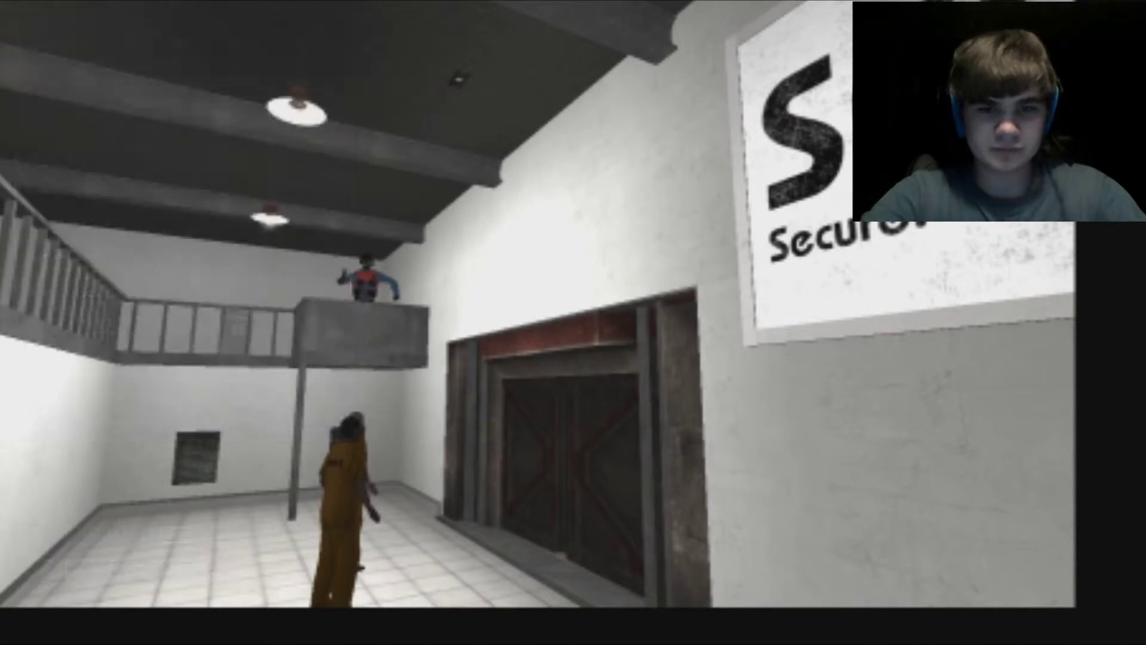
key(F3)
key(F3)
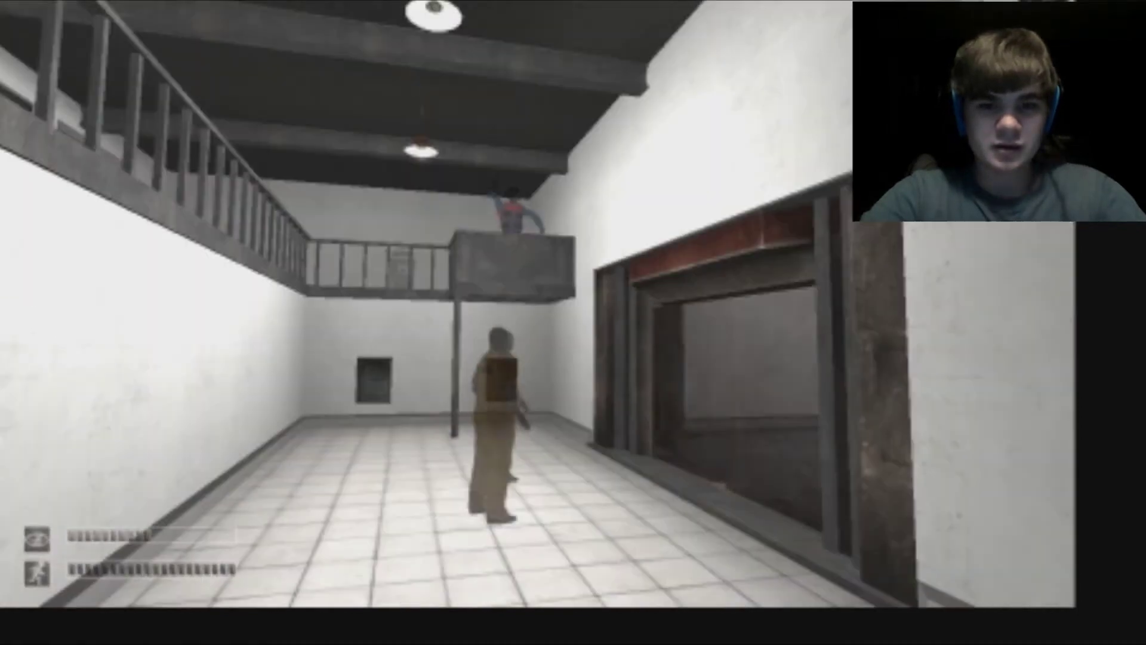
key(w)
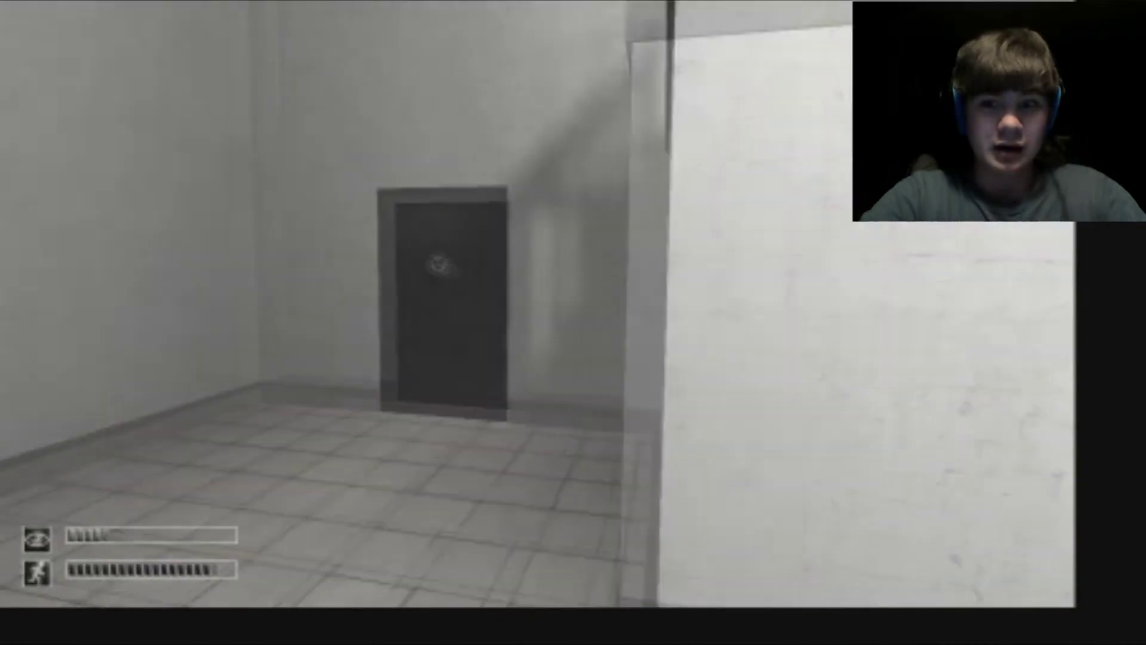
key(w)
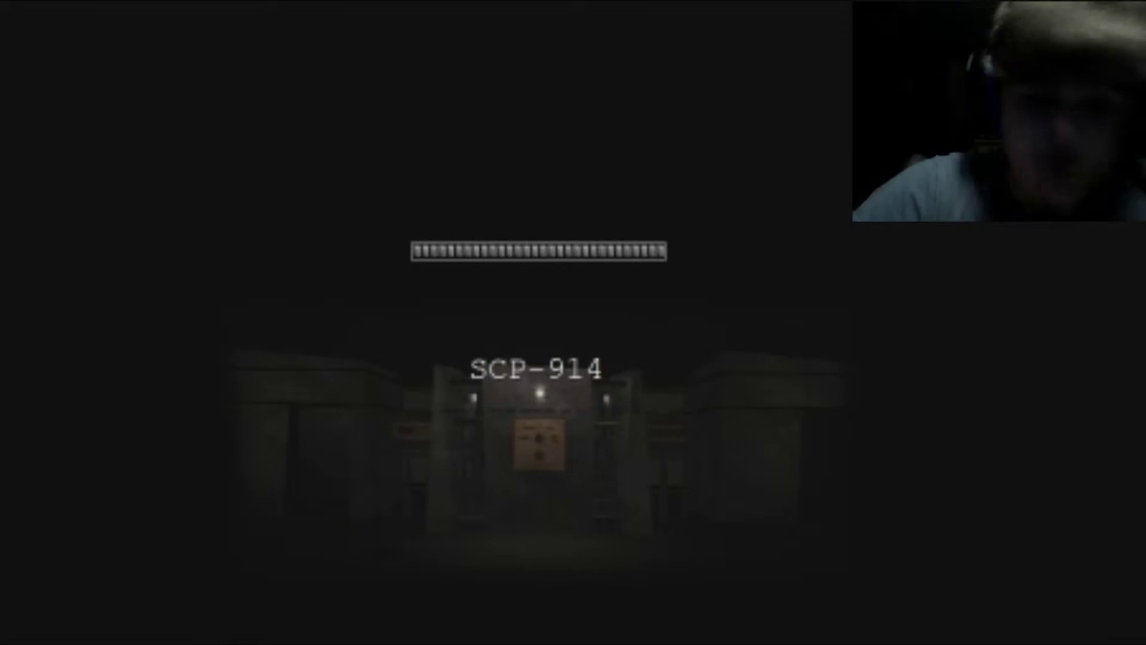
Step: Resume play once the SCP-914 area finishes loading
key(space)
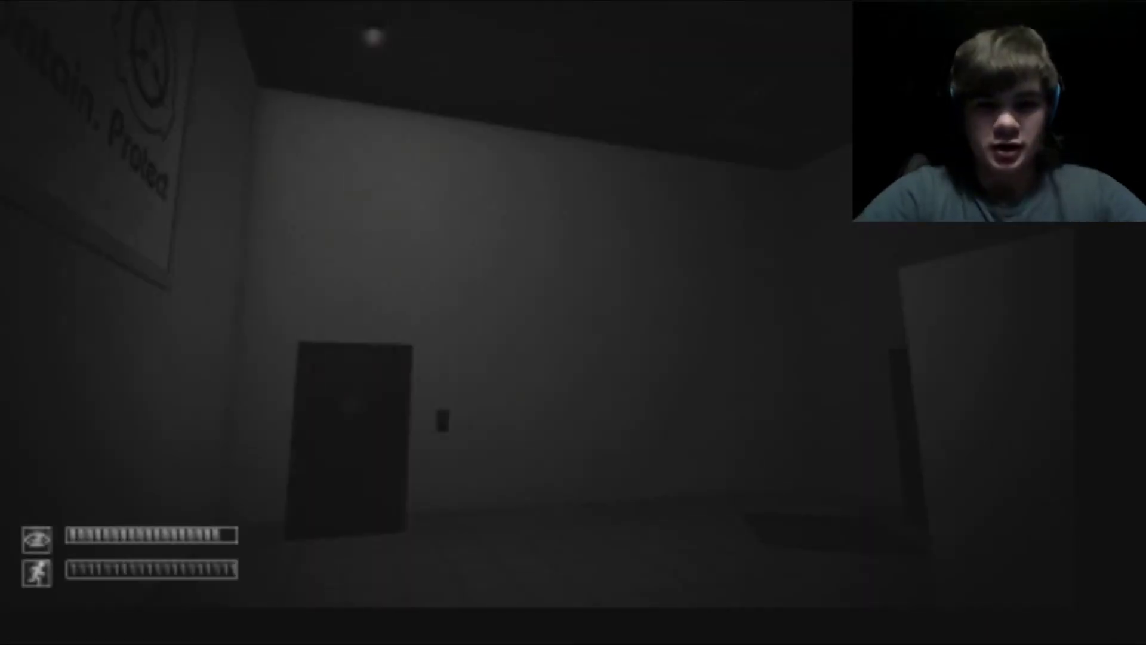
Step: Press the wall button to open the door and step through the doorway
key(w)
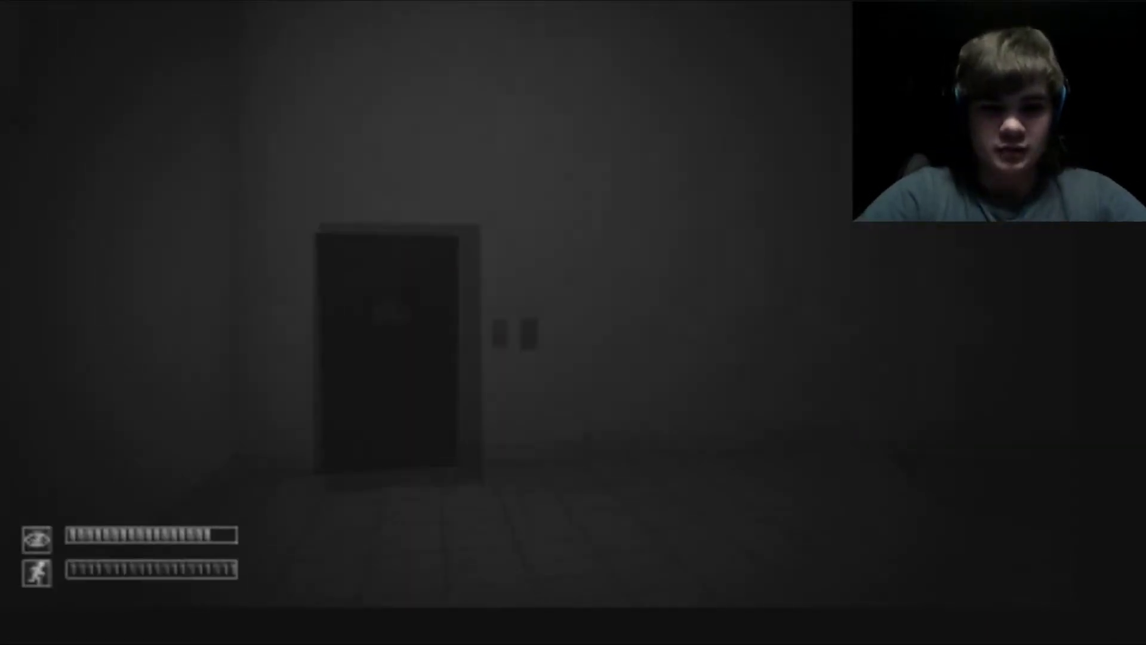
key(w)
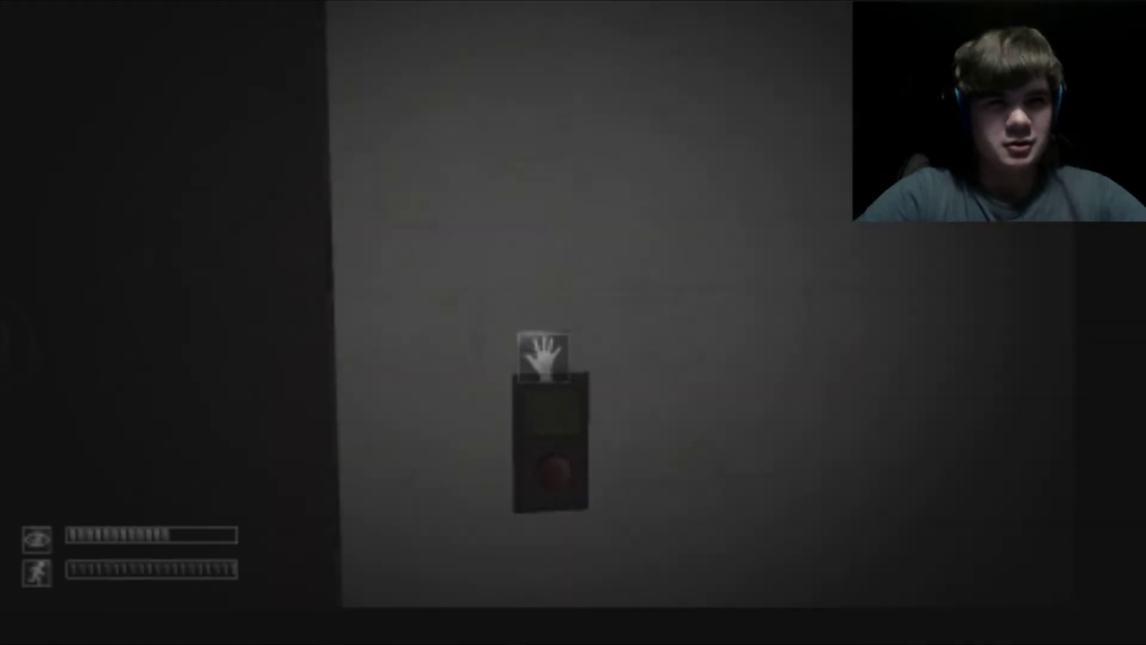
click(543, 357)
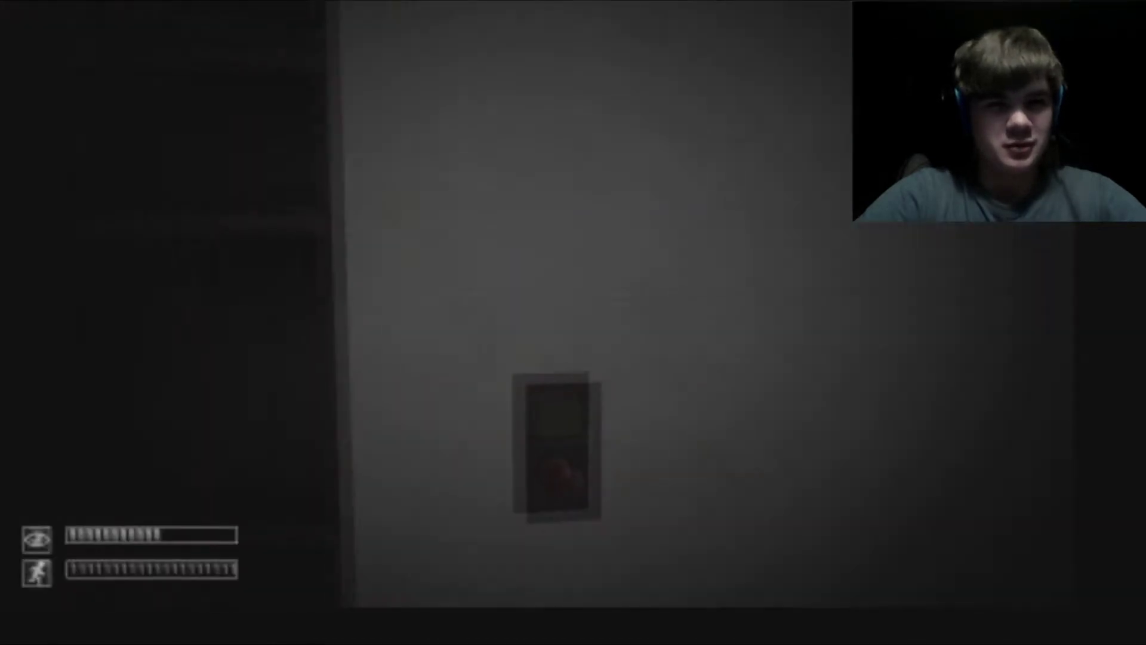
key(w)
Step: Blink across the dark room and corridor, turning toward a lit wall
key(space)
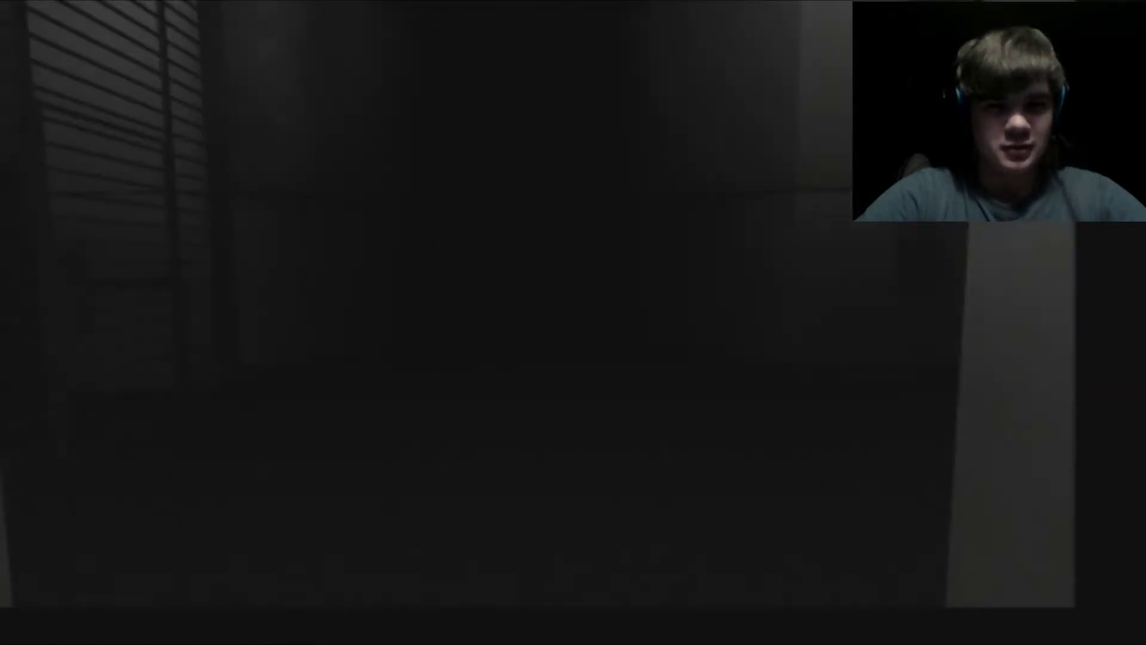
key(space)
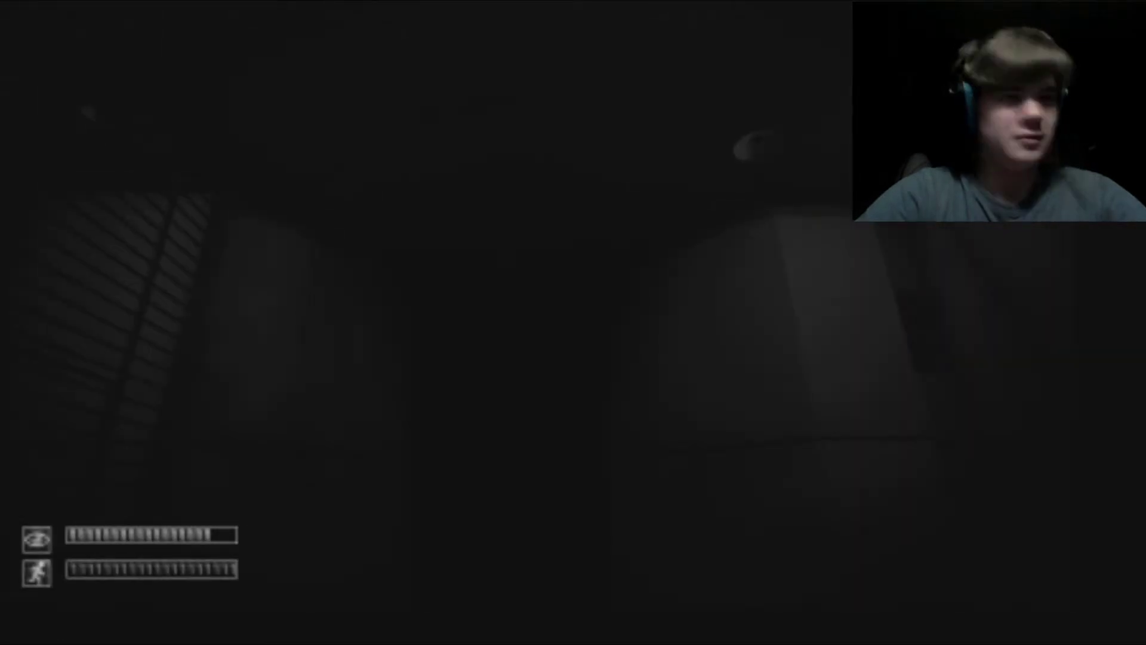
key(space)
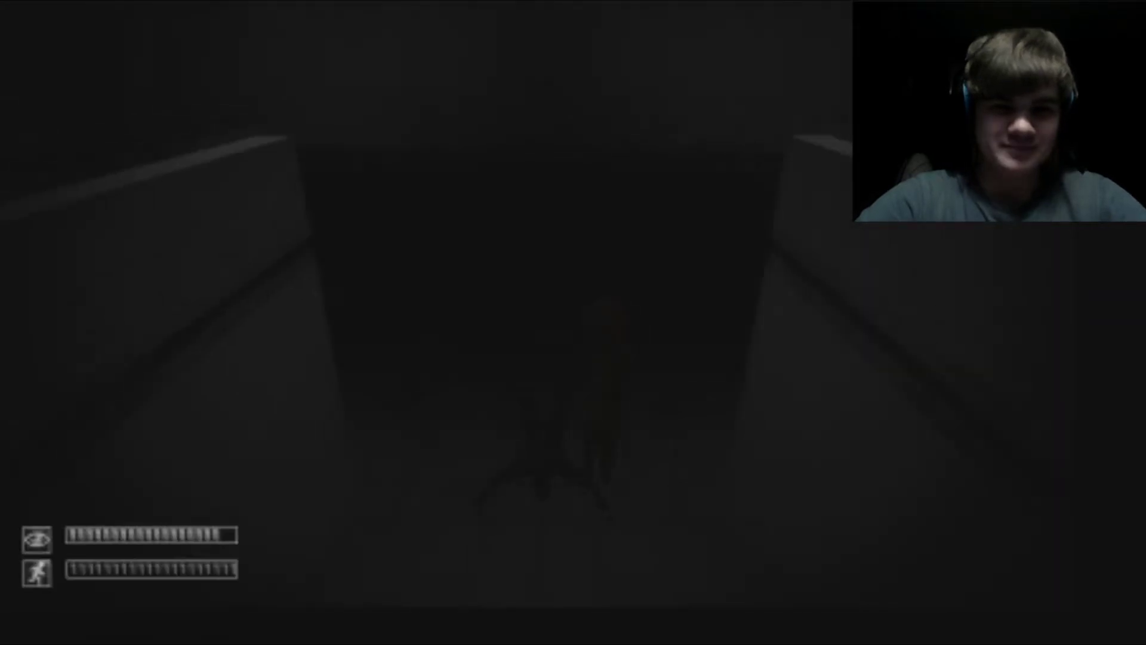
key(w)
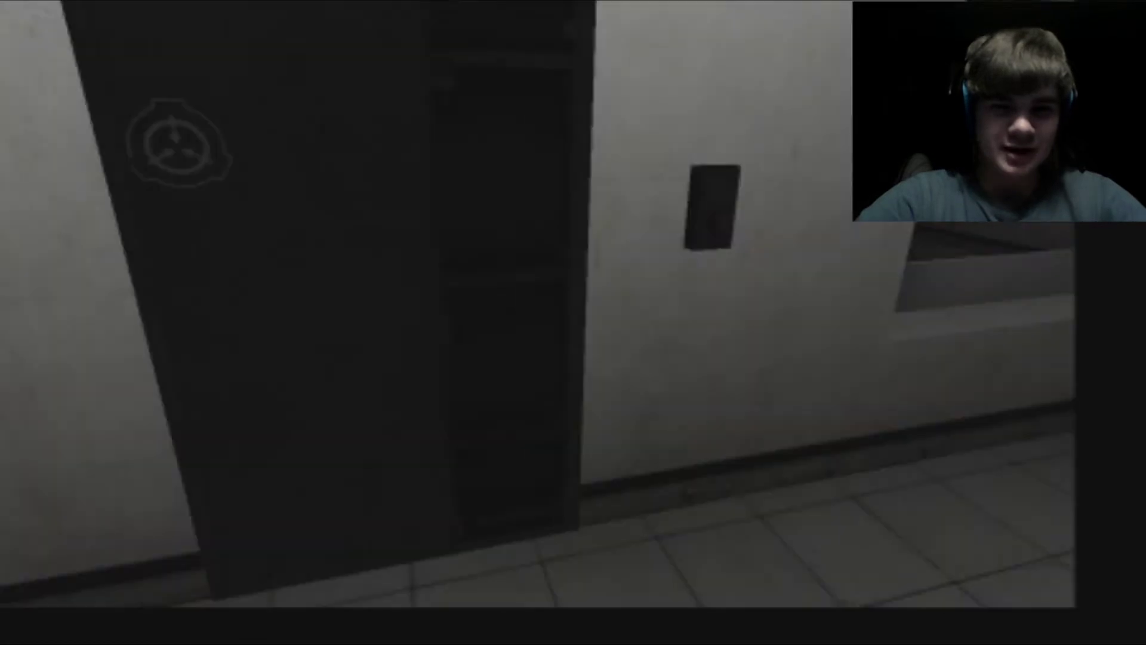
Step: Walk from the door into the corridor, blinking to refill the blink meter
key(w)
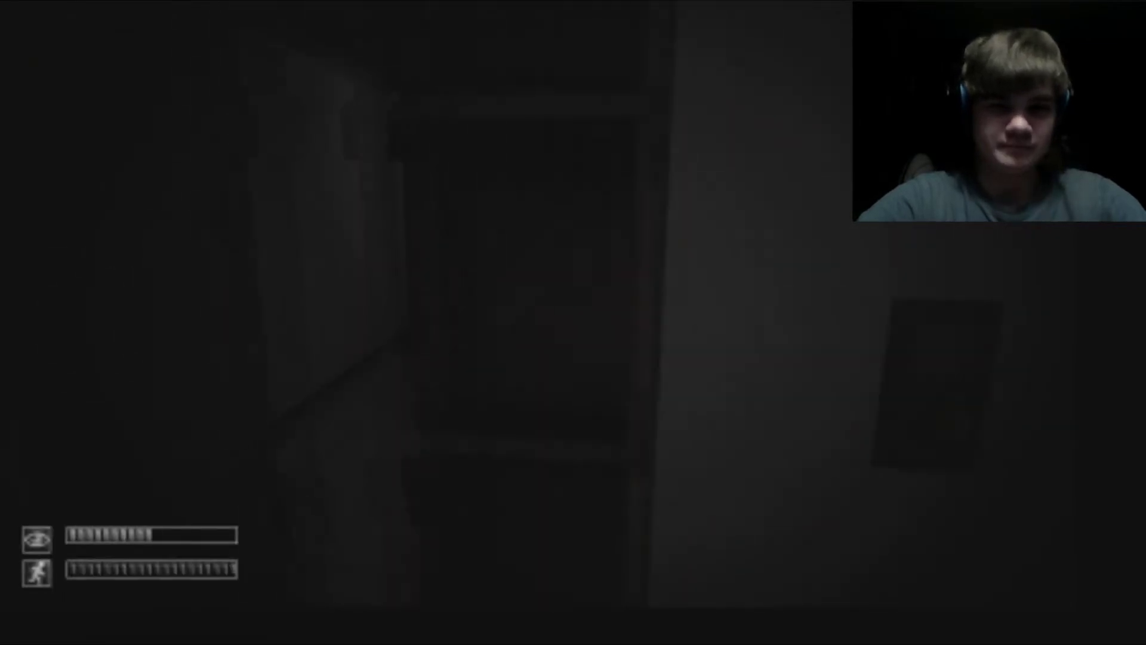
key(space)
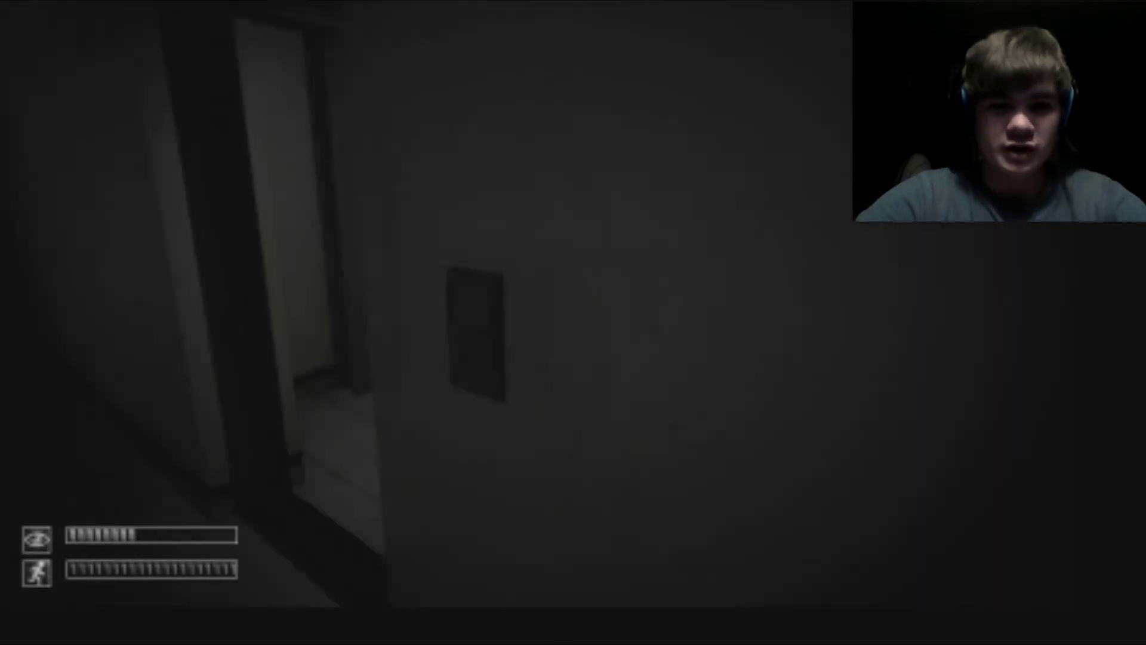
Step: Insert the Level 1 Key Card from the inventory into the slot, then face the opened door
key(Tab)
key(Tab)
key(Tab)
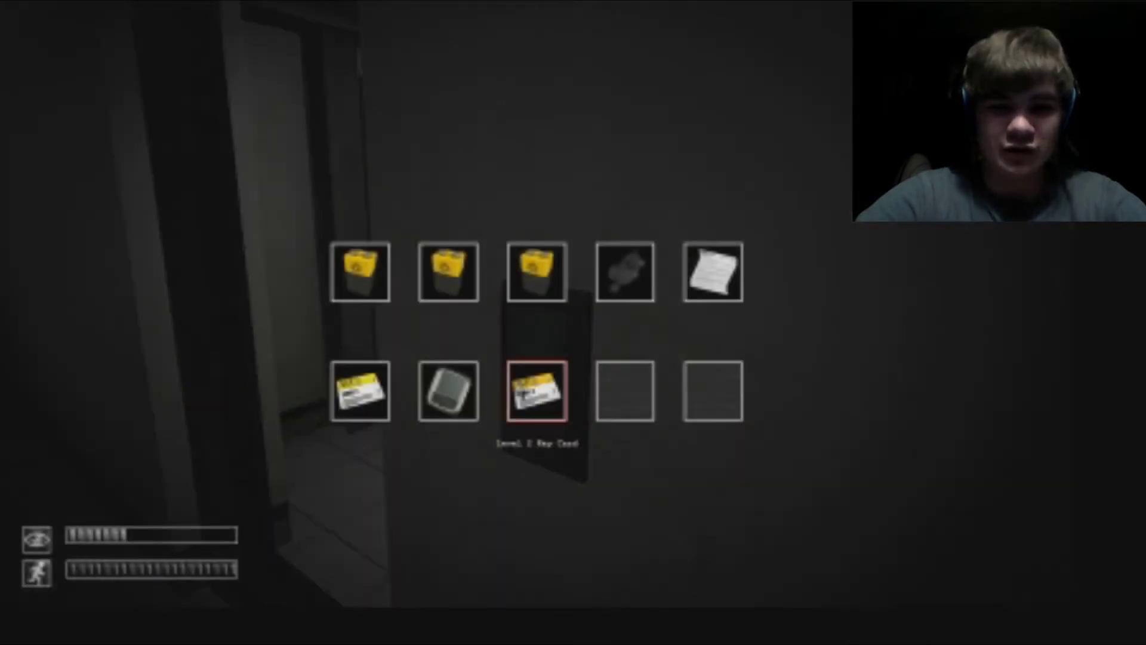
click(535, 389)
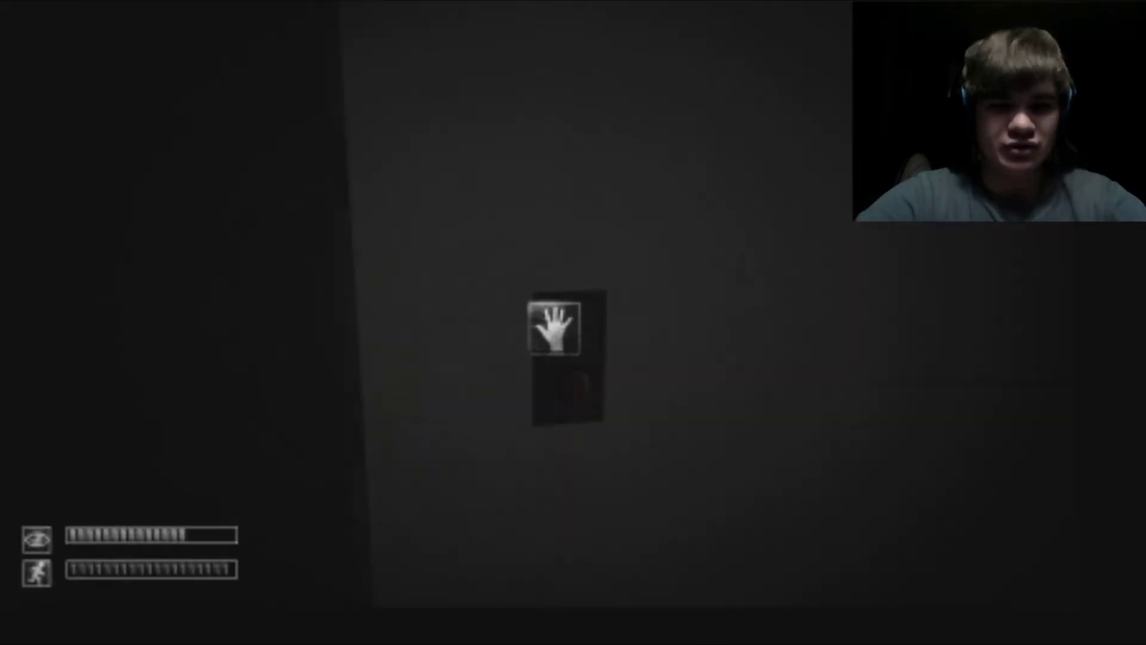
key(space)
Step: Walk through the unlocked door and down the corridor toward the lit hallway
key(w)
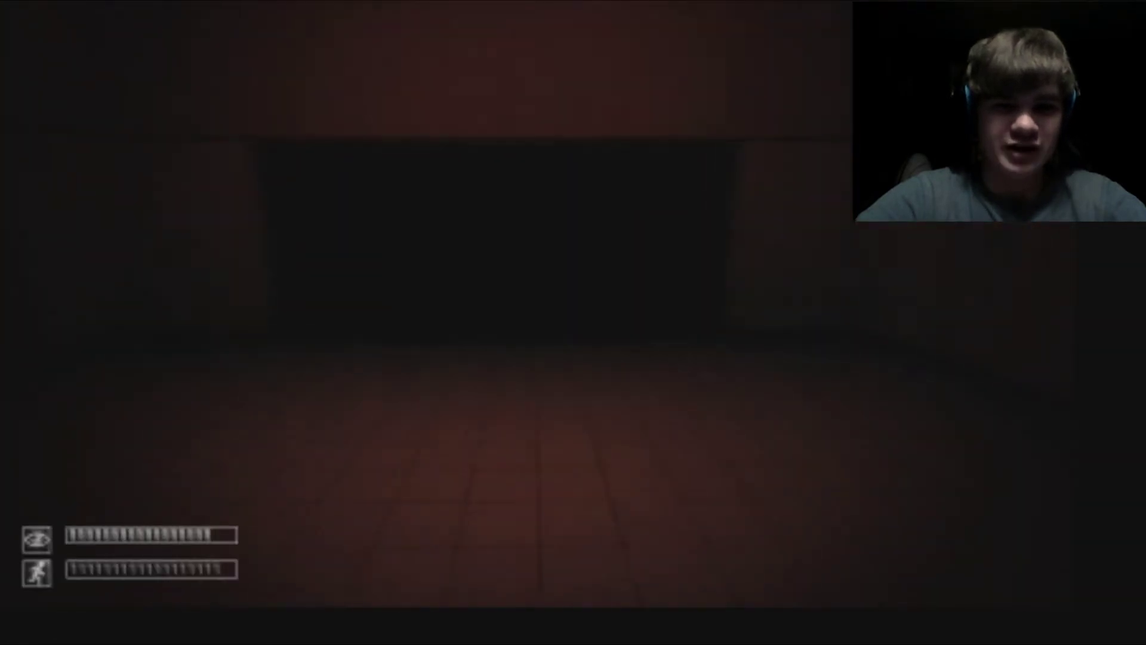
key(w)
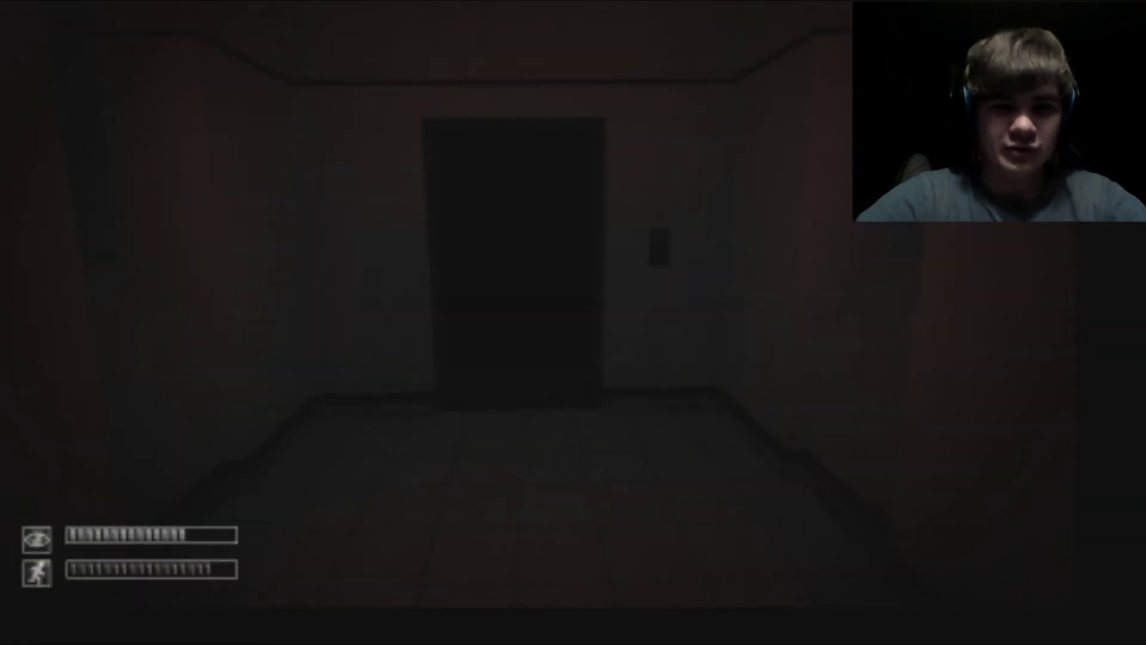
key(w)
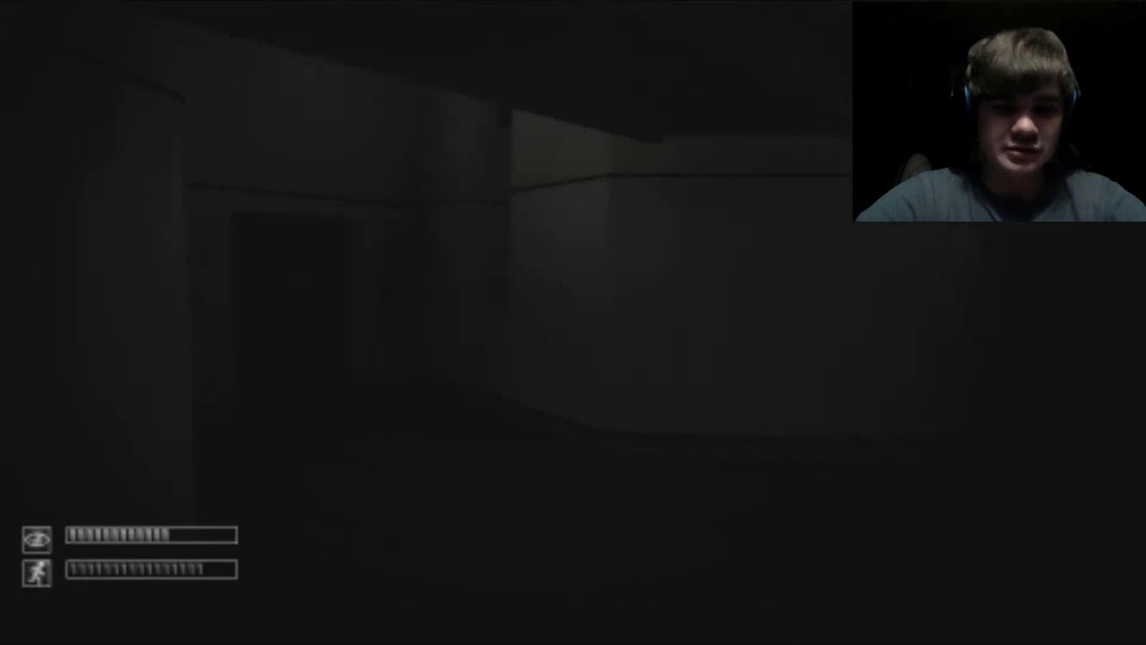
key(w)
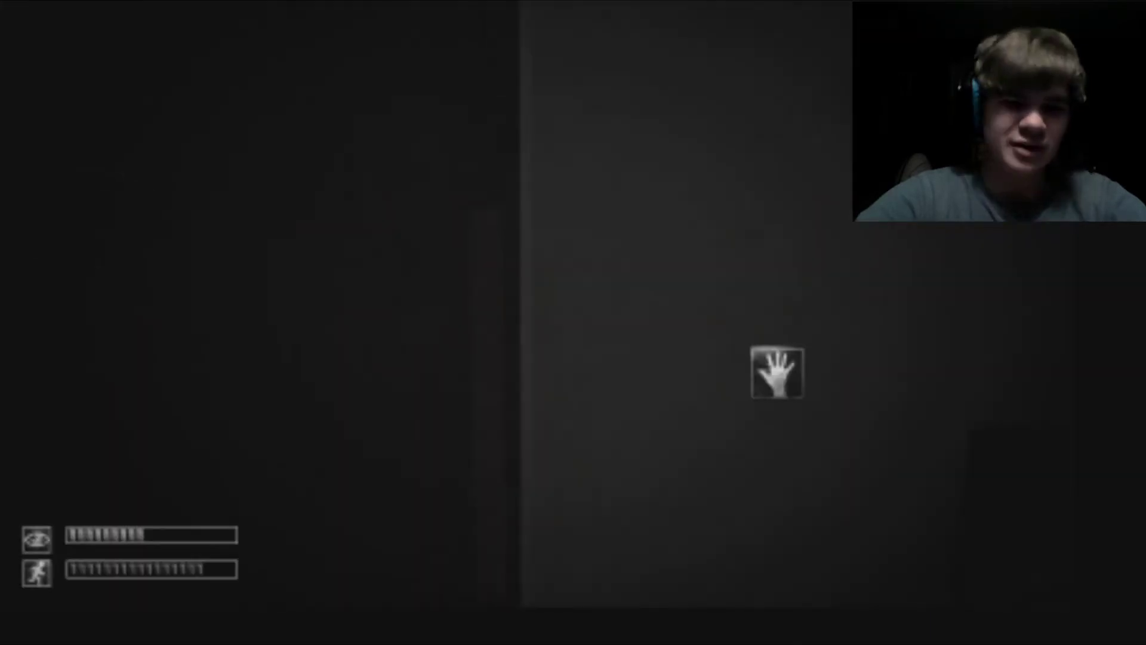
key(w)
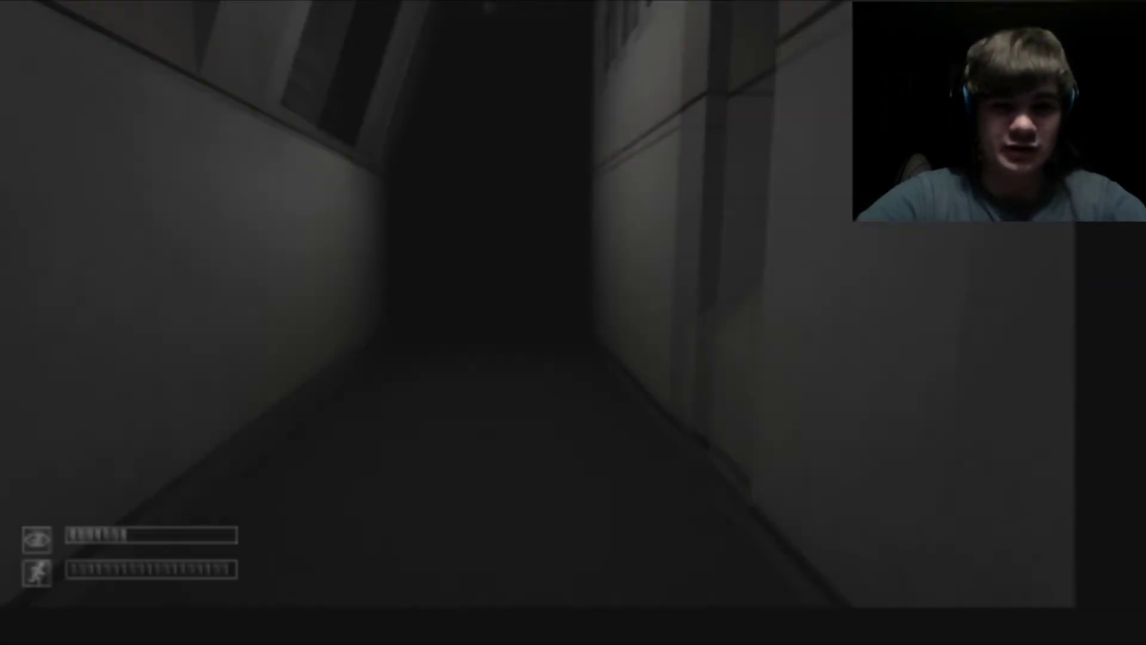
key(w)
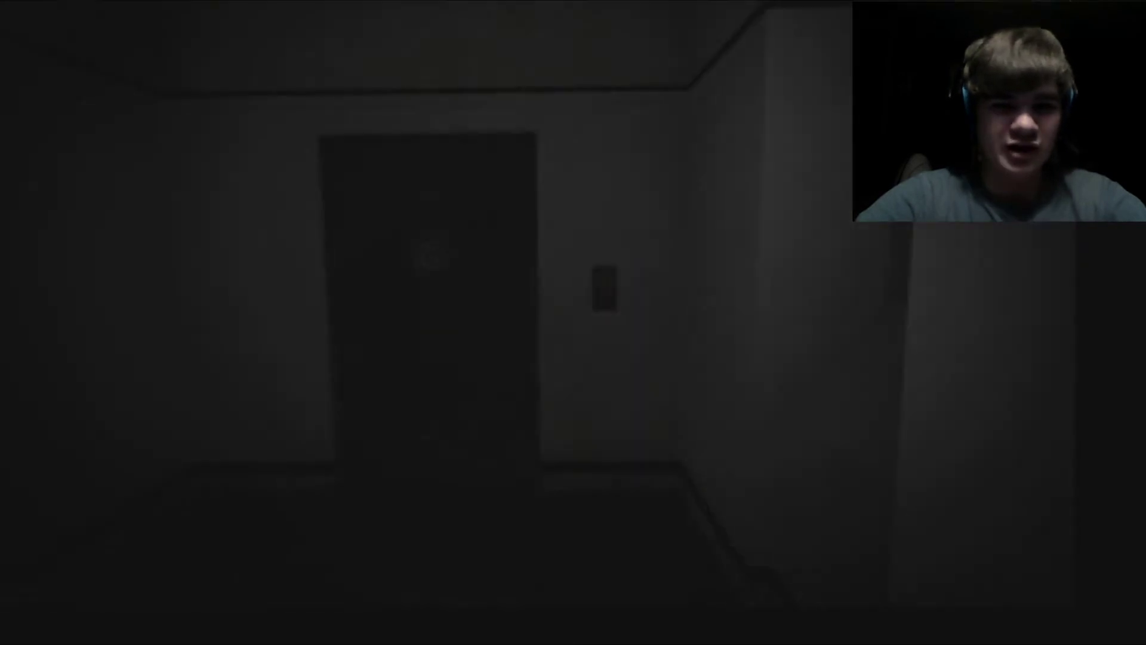
Step: Continue past the wall keypad and through the doorway into the dark corridor
key(w)
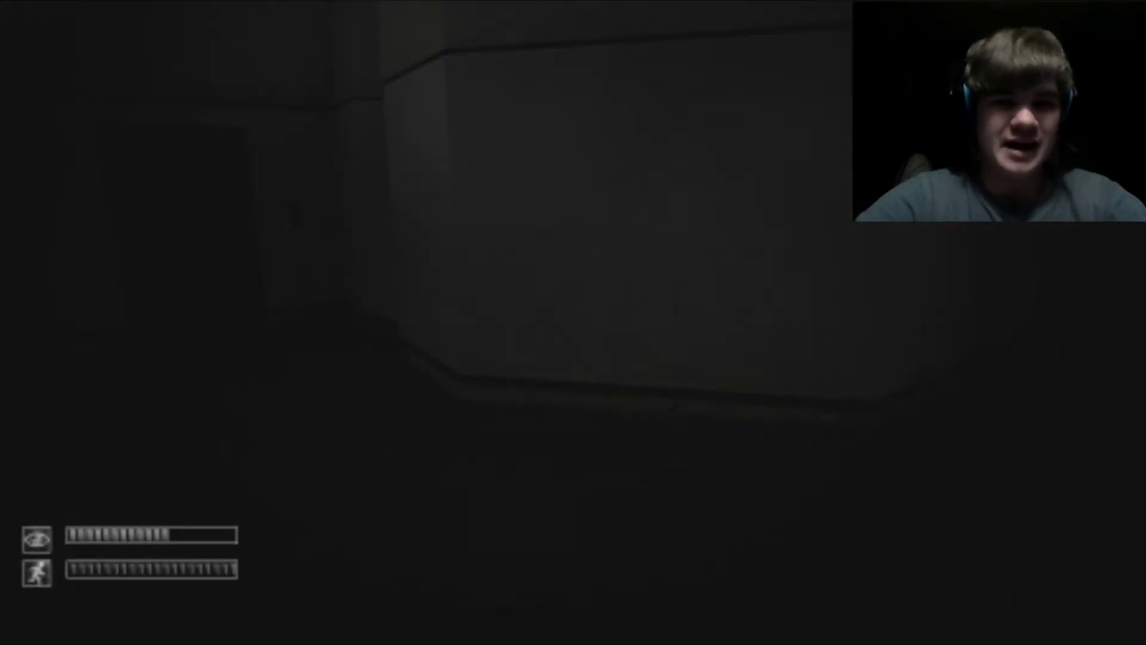
key(w)
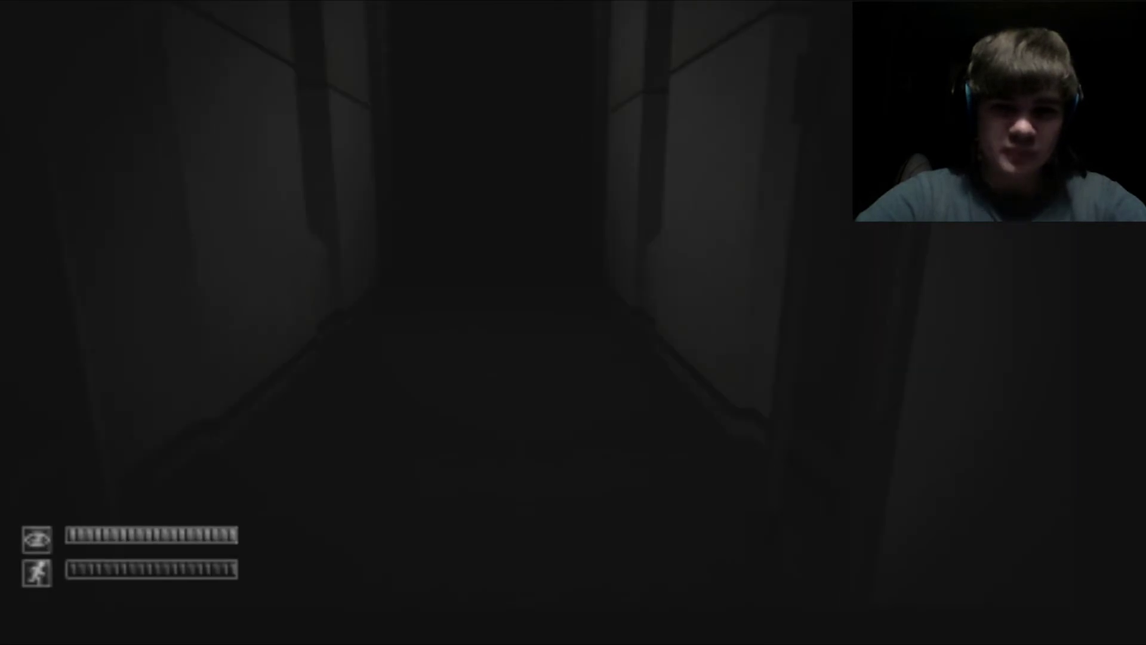
key(w)
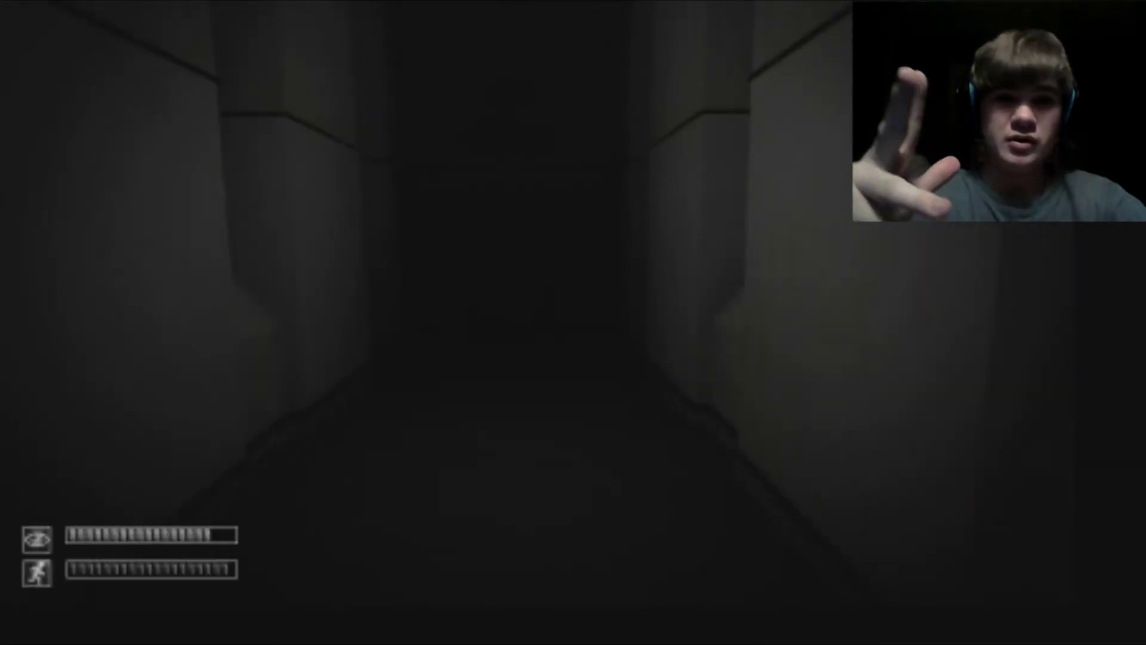
key(w)
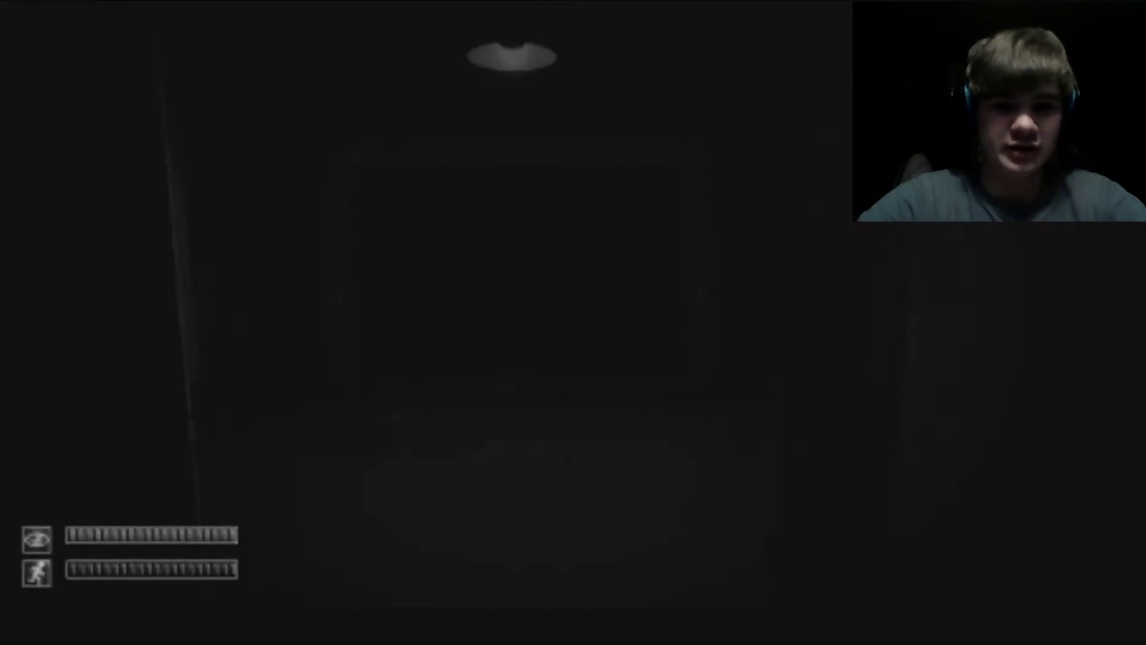
key(w)
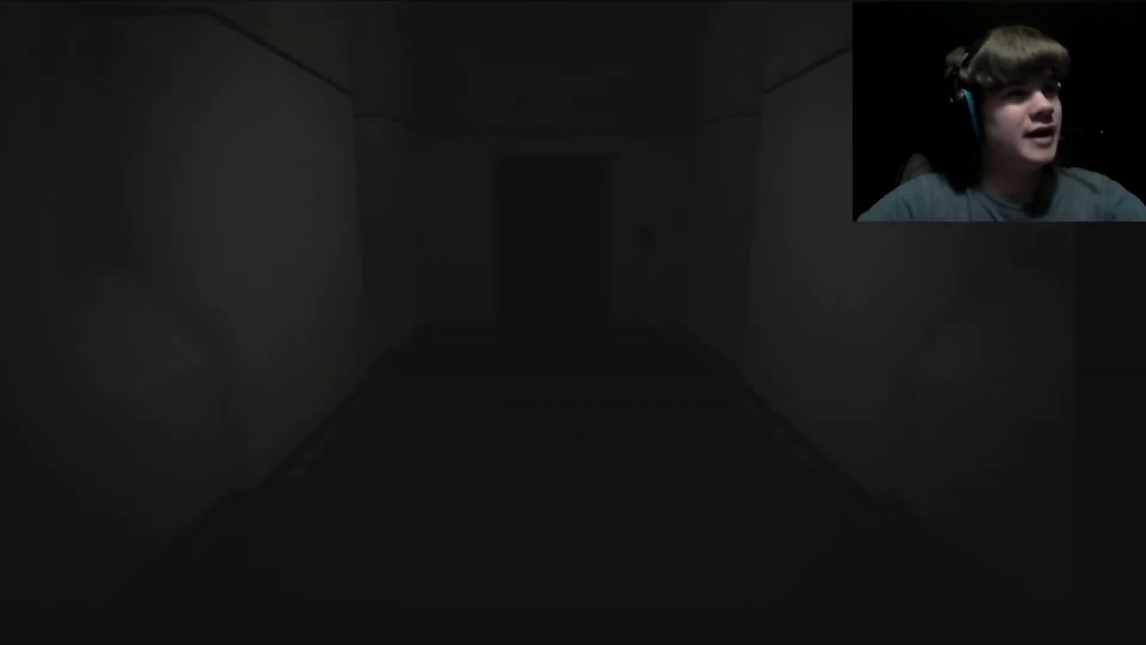
key(w)
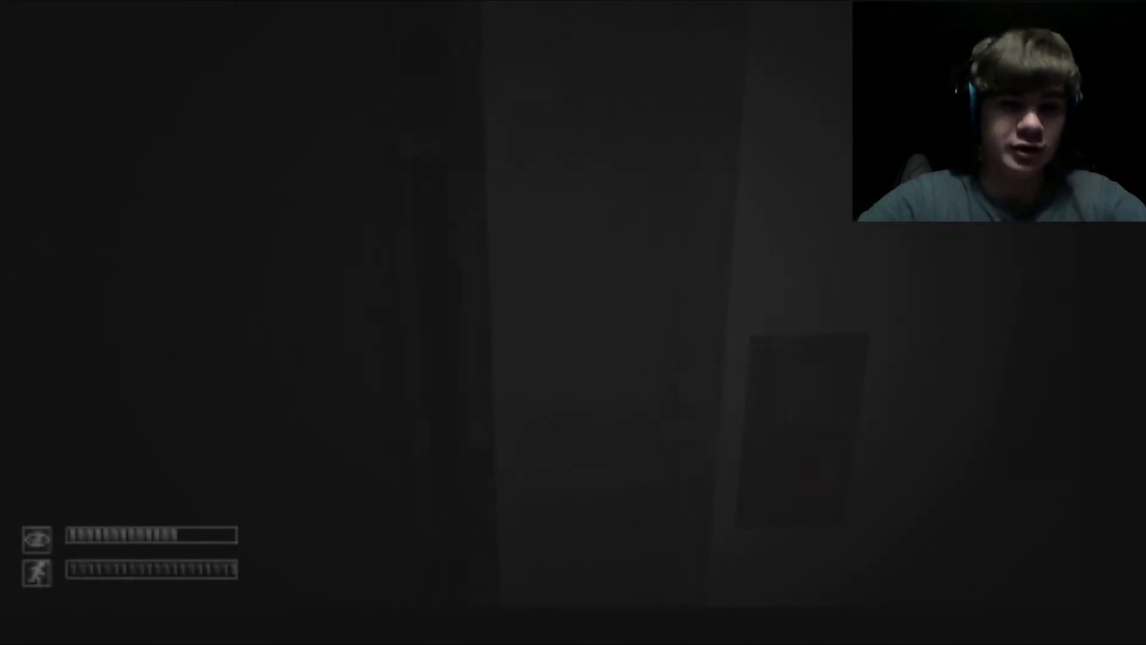
Step: Sprint through the dark and grey rooms toward a room with a doorway
key(w)
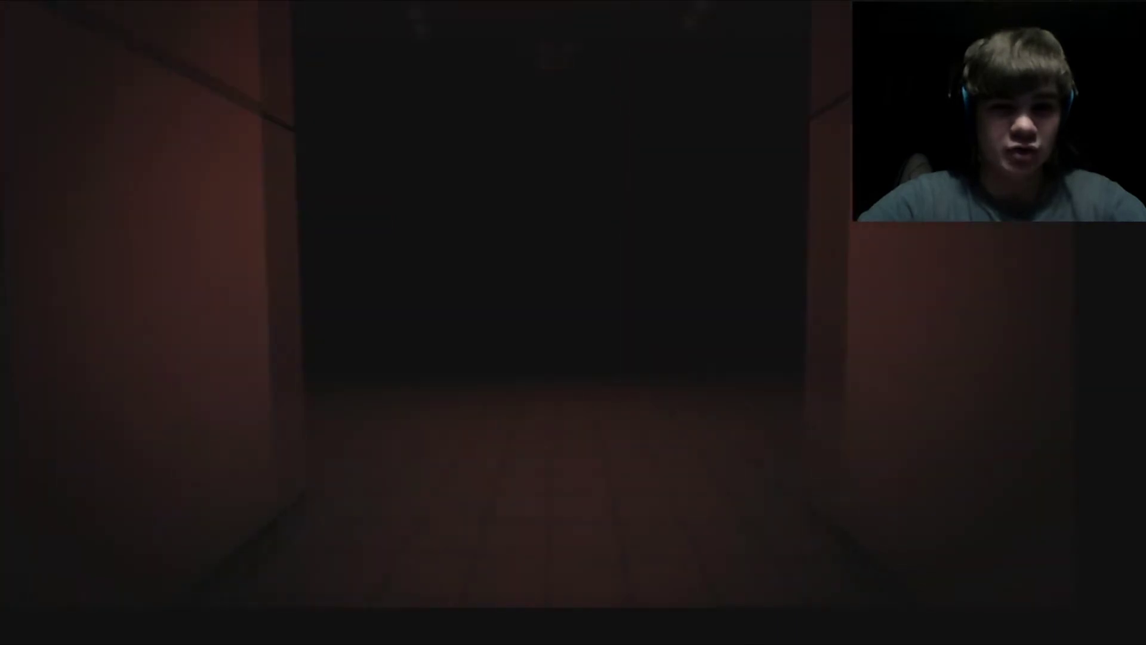
key(shift+w)
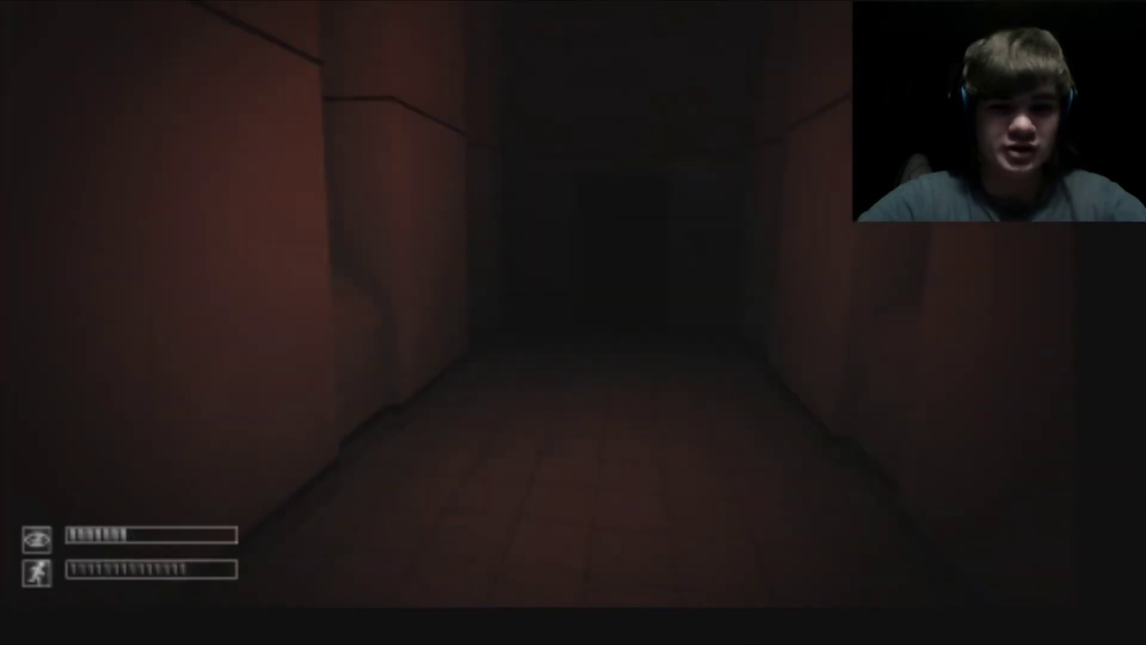
key(w)
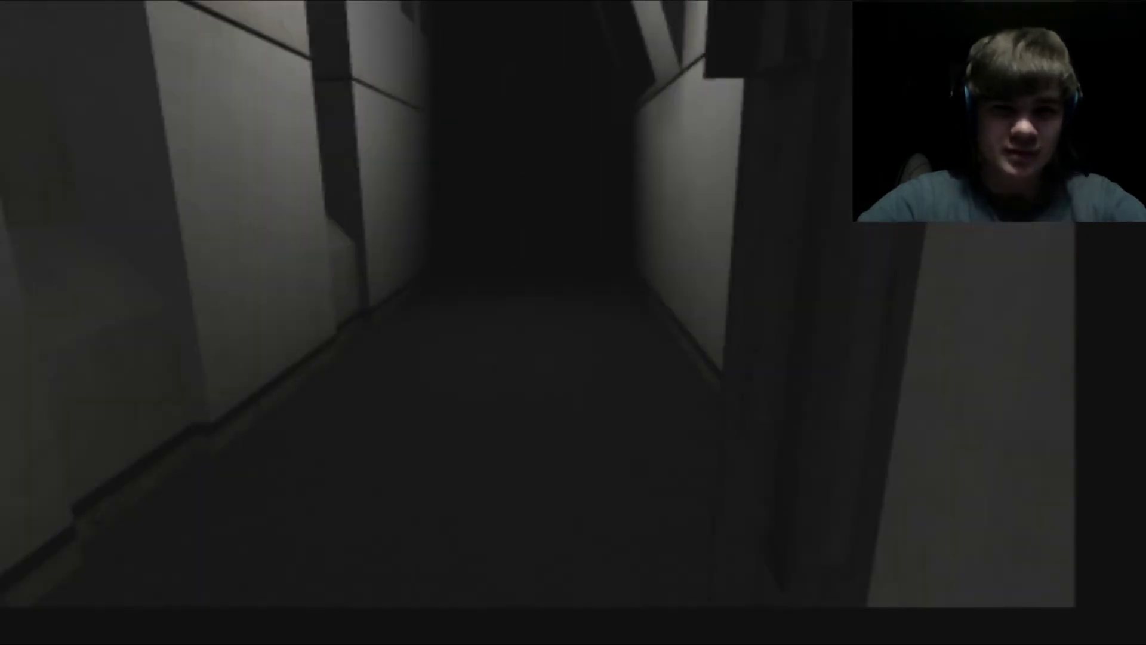
key(w)
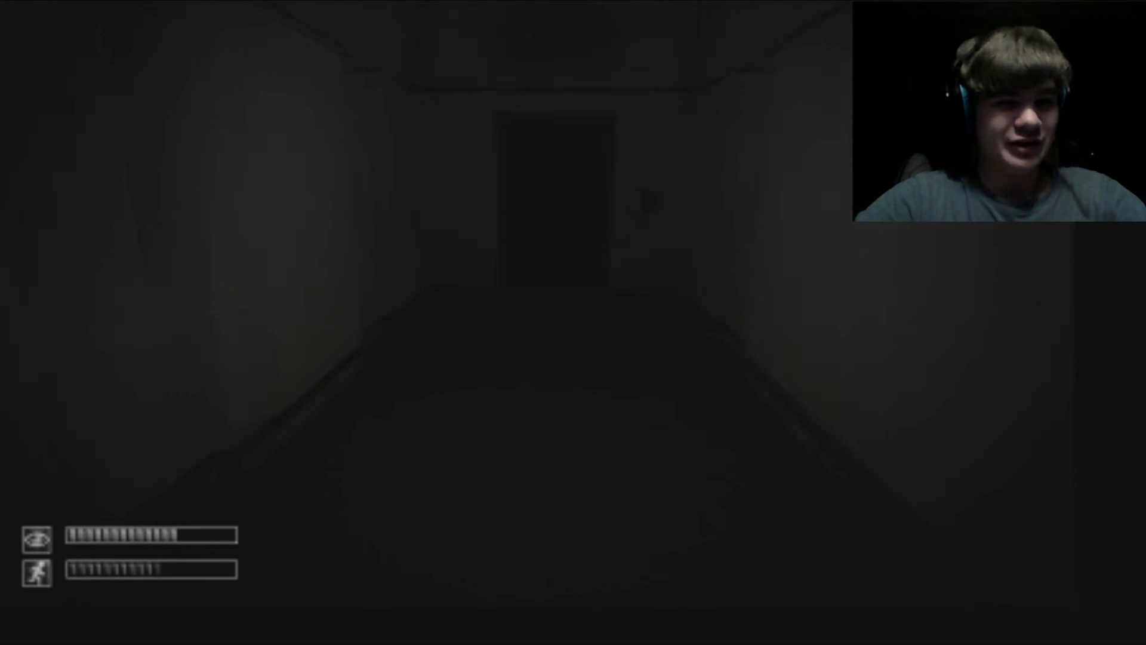
Step: Blink past the corridor doors and stop at the next door's wall keypad
key(w)
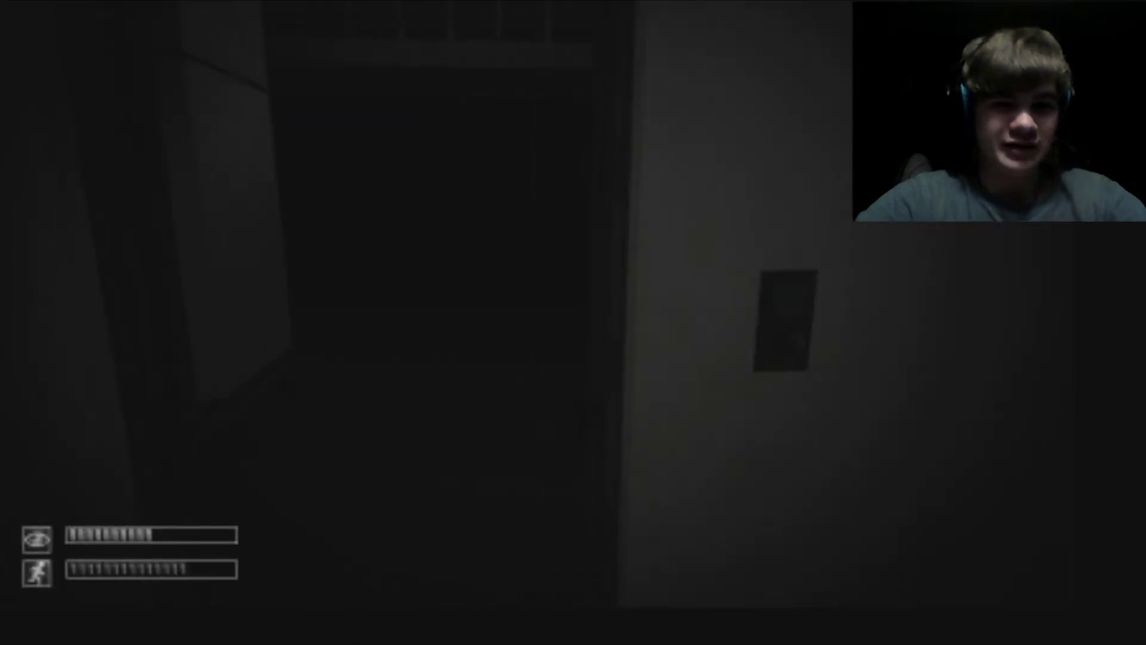
key(w)
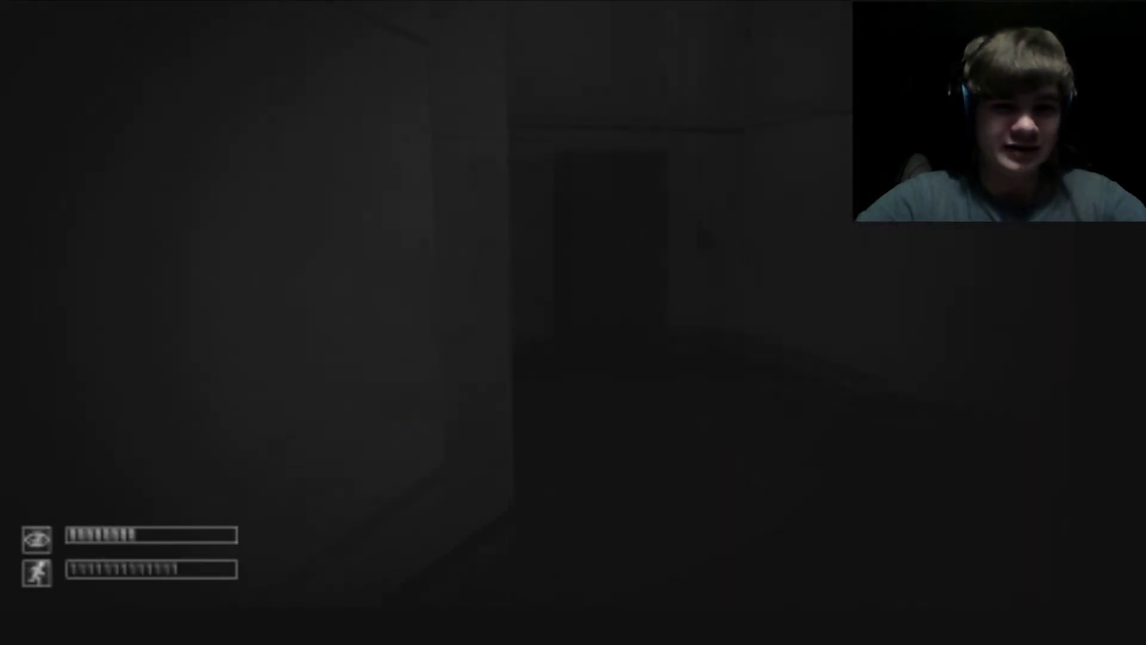
key(w)
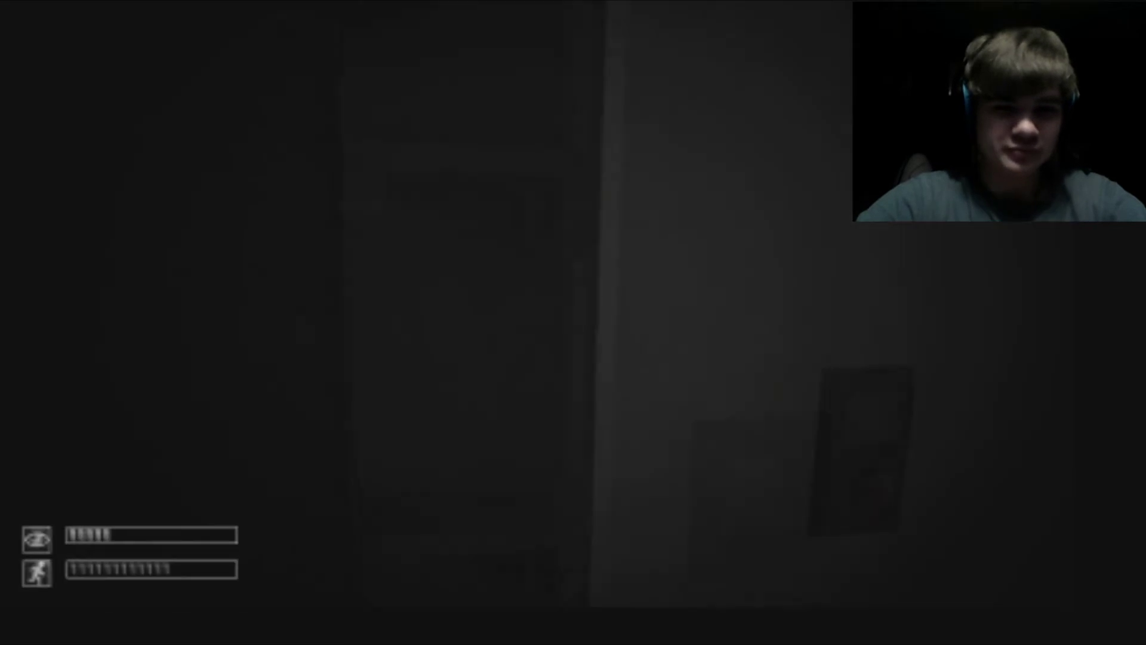
key(space)
key(w)
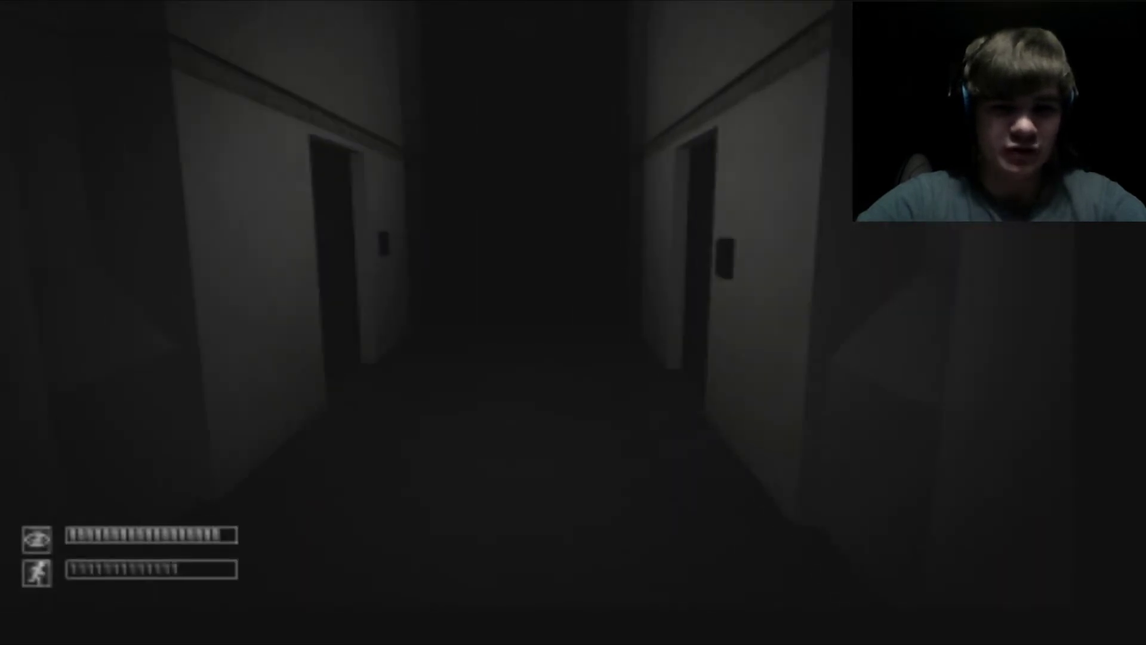
key(w)
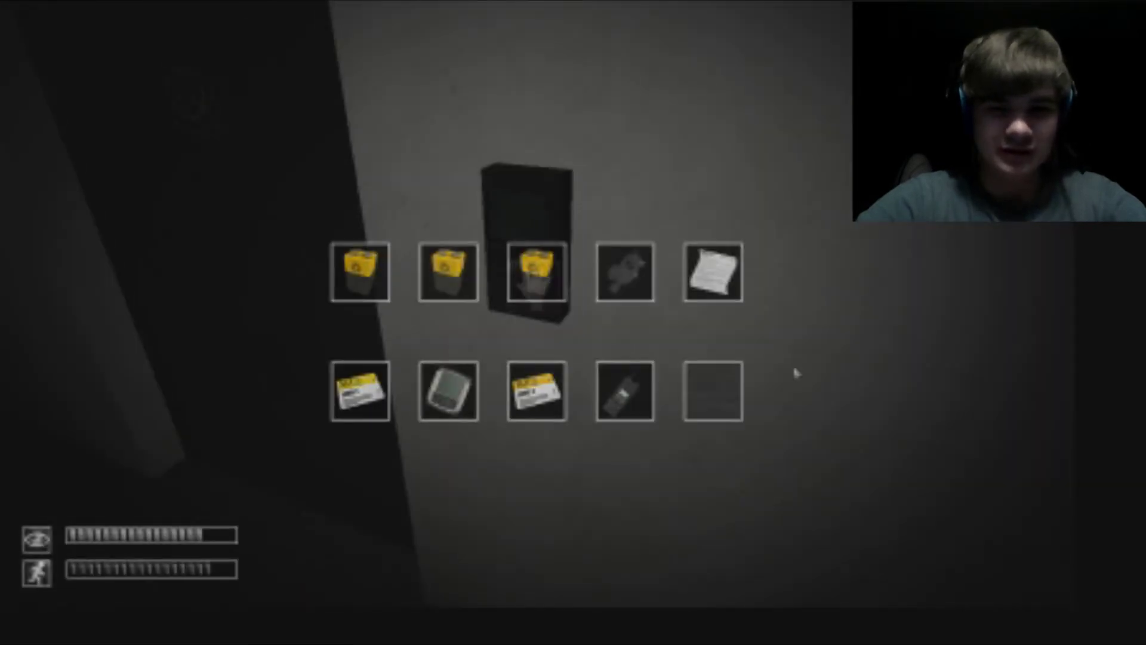
key(w)
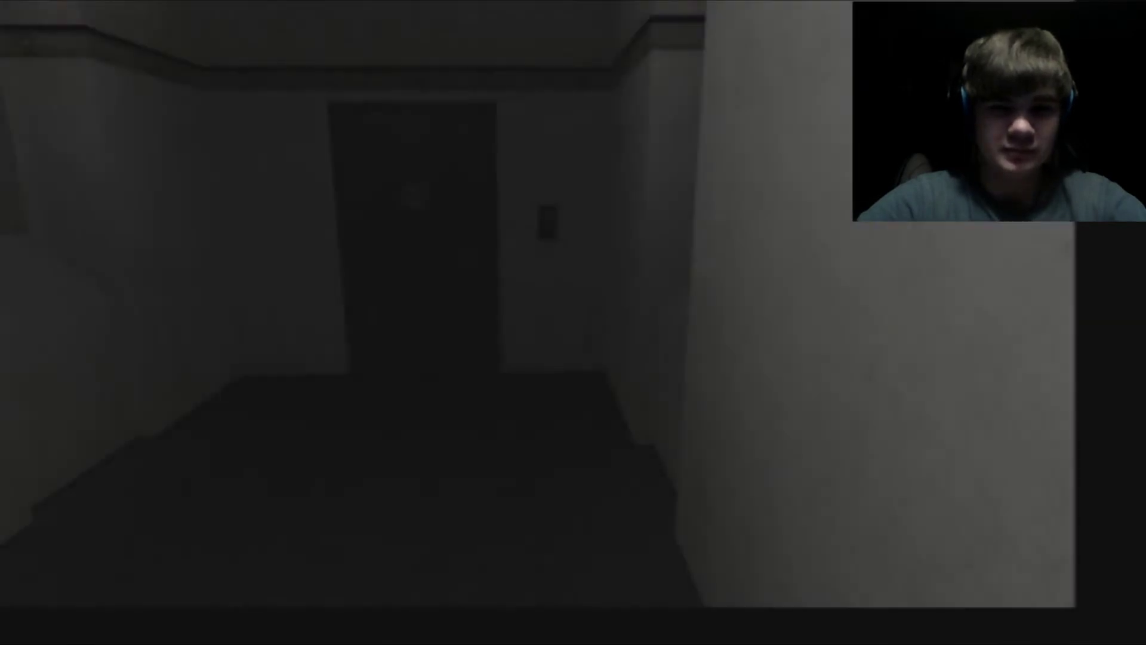
Step: Try the keycard-locked door, then step into the dark room with the SCP logo
click(573, 323)
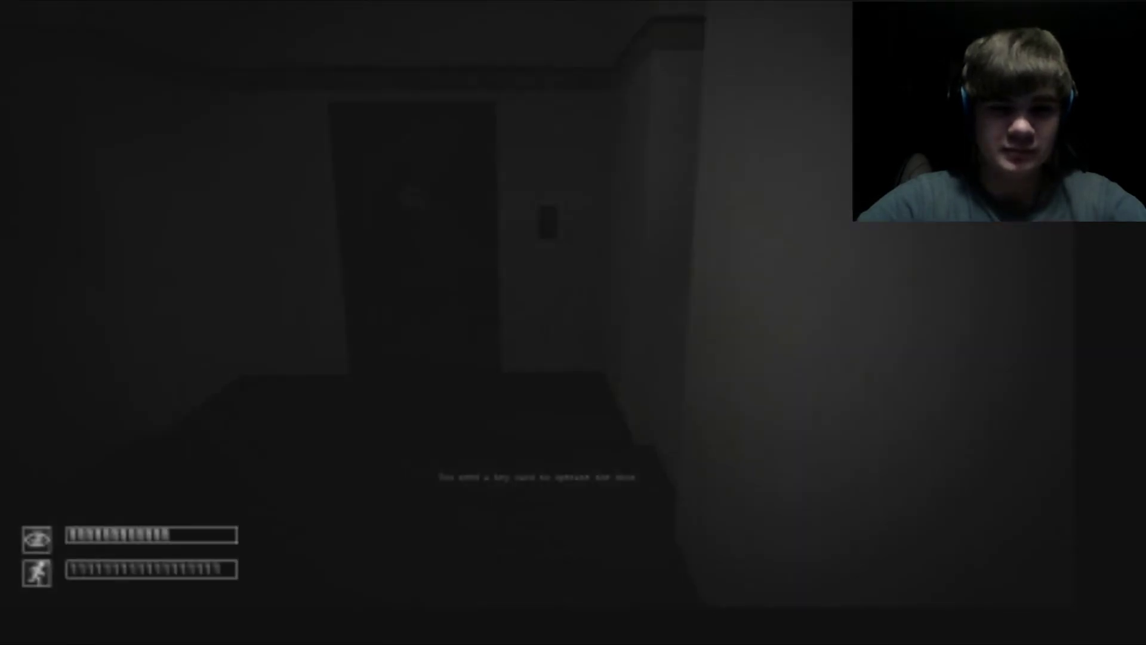
key(w)
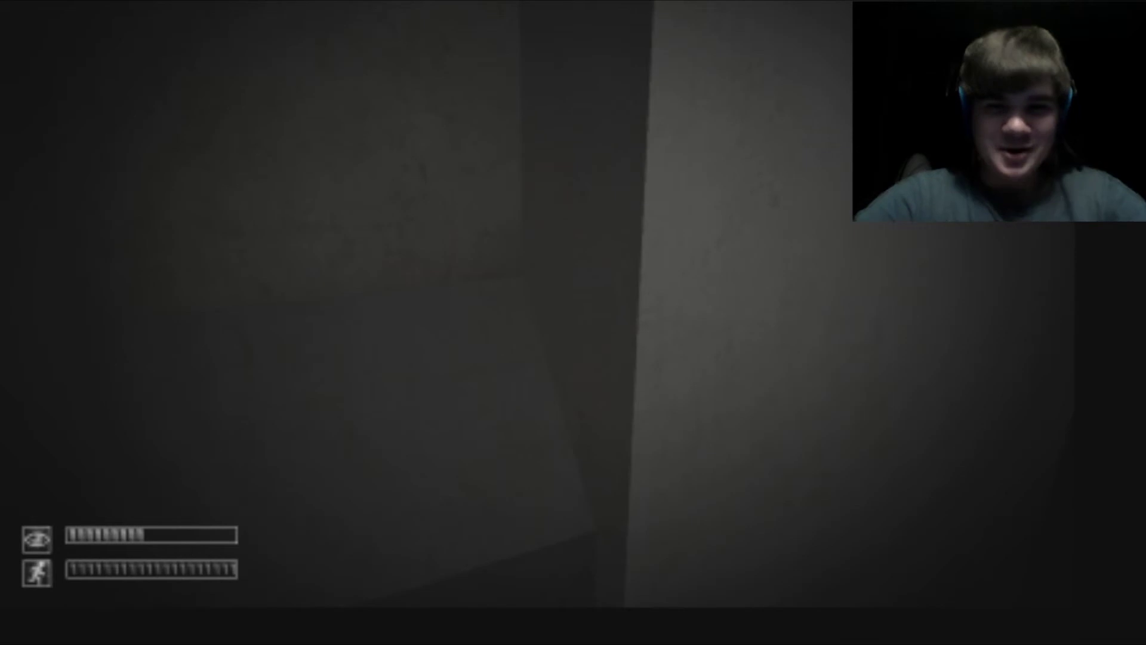
key(w)
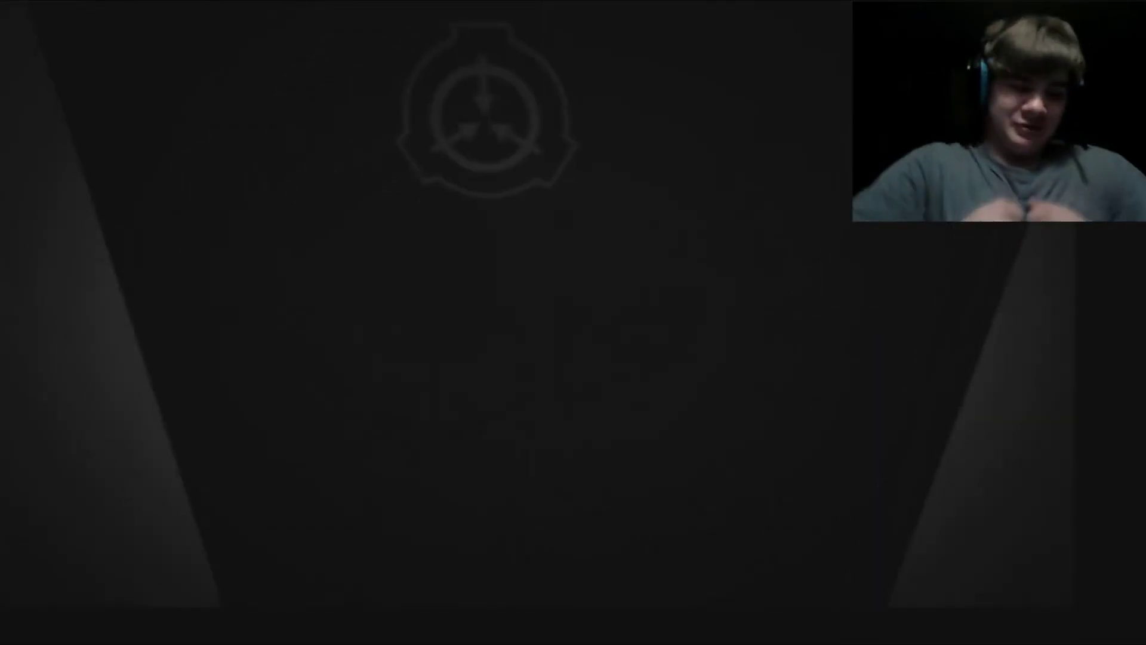
key(w)
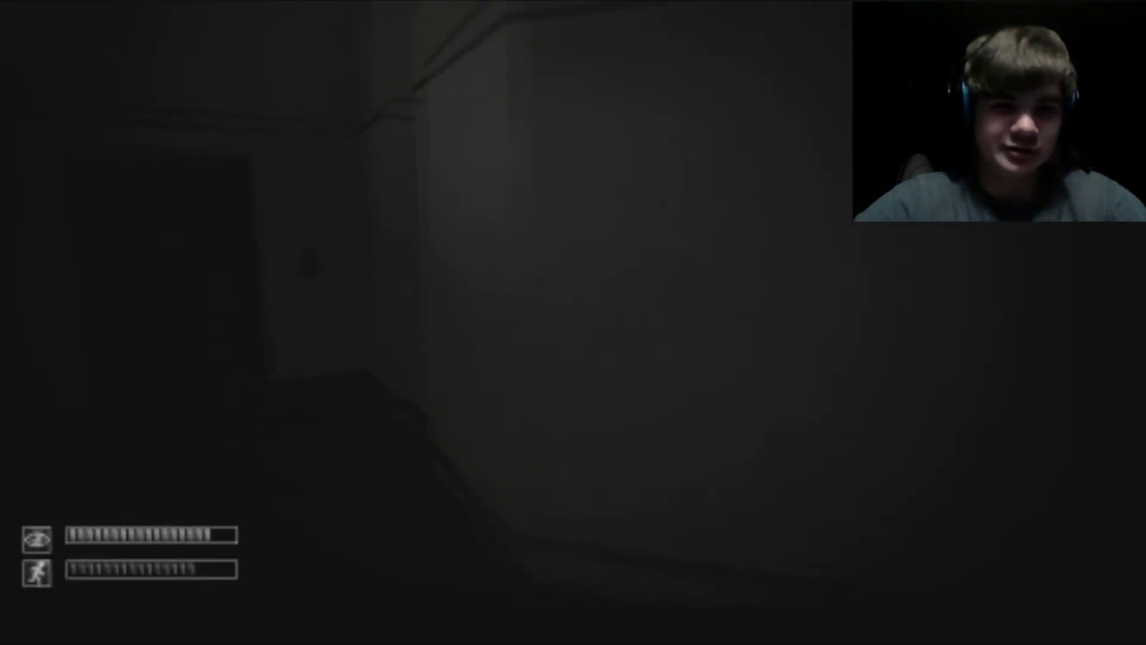
key(w)
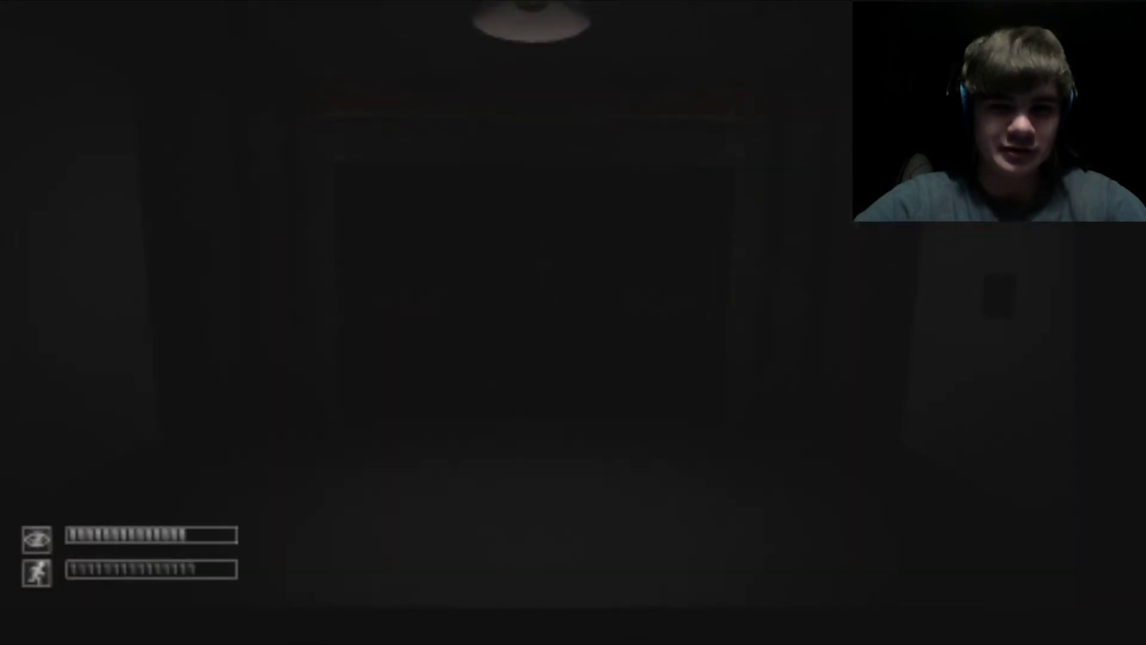
Step: Follow the stair corridor to the SCP-914 sign's wall panel and check the inventory
key(w)
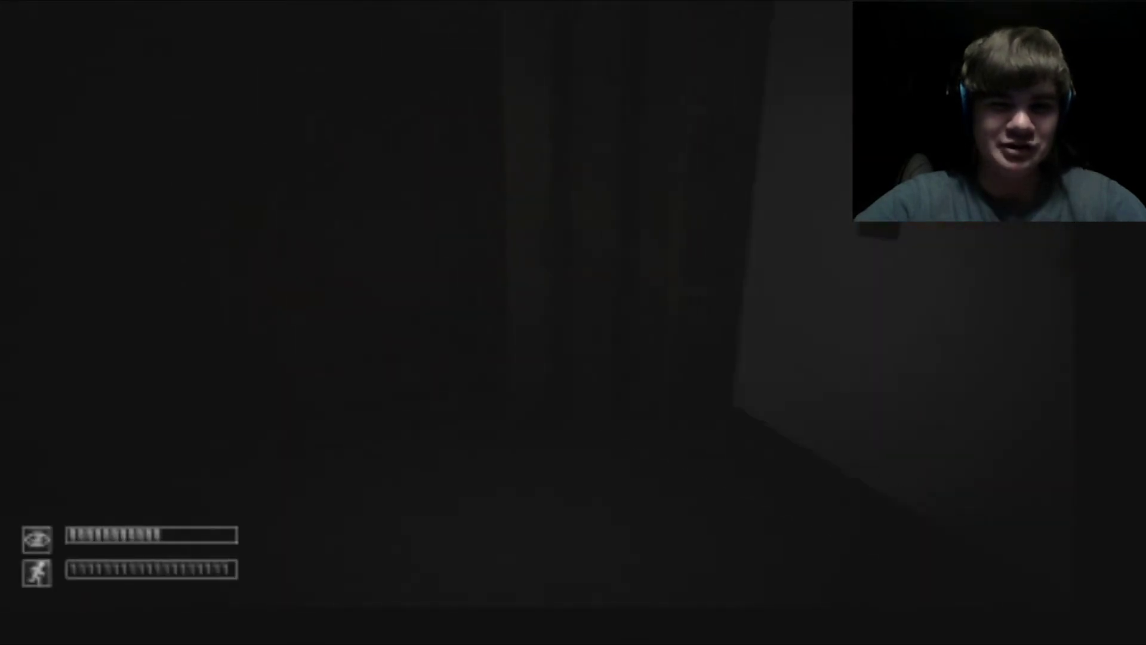
key(Tab)
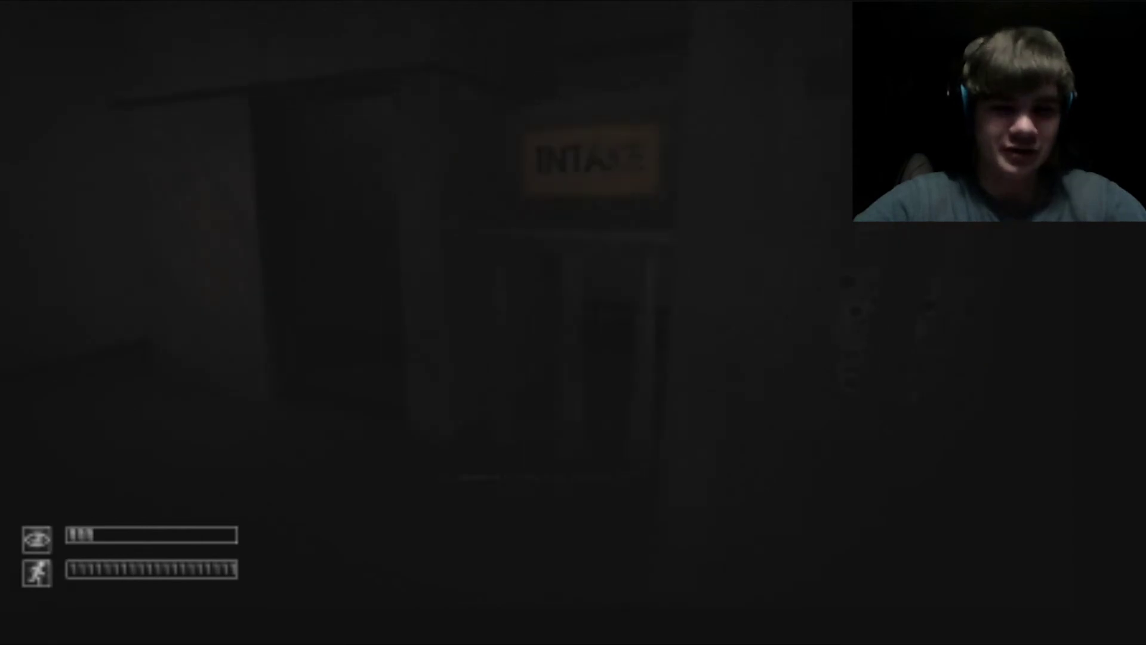
Step: Look over the inventory and drag the handheld device out of the grid to drop it
key(Tab)
key(Tab)
key(Tab)
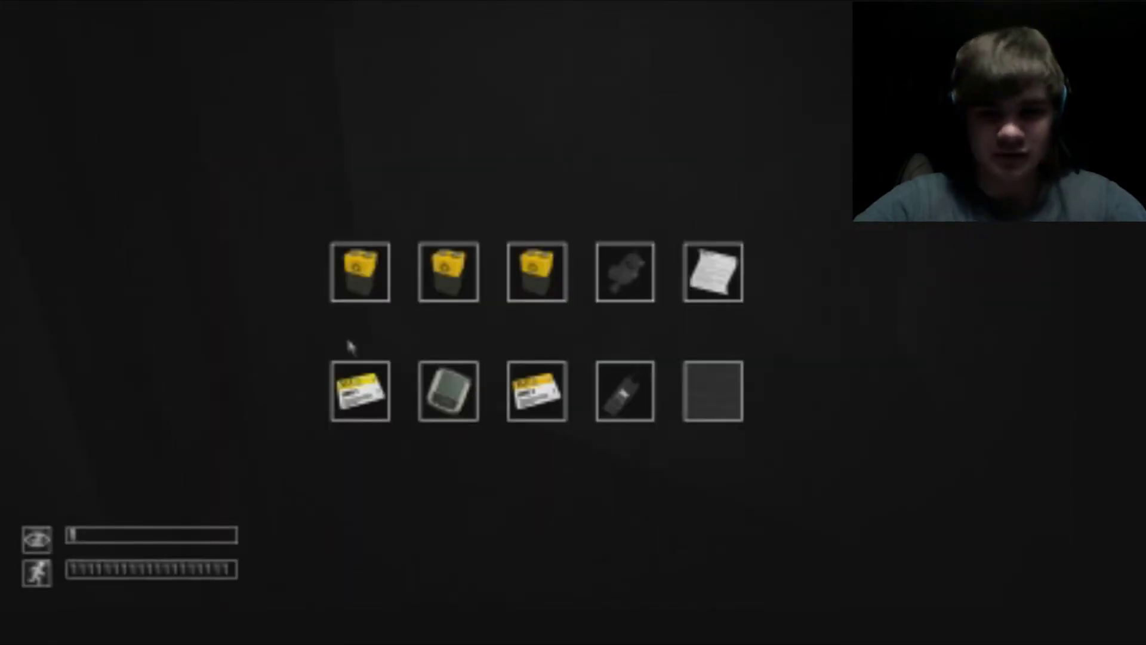
key(Tab)
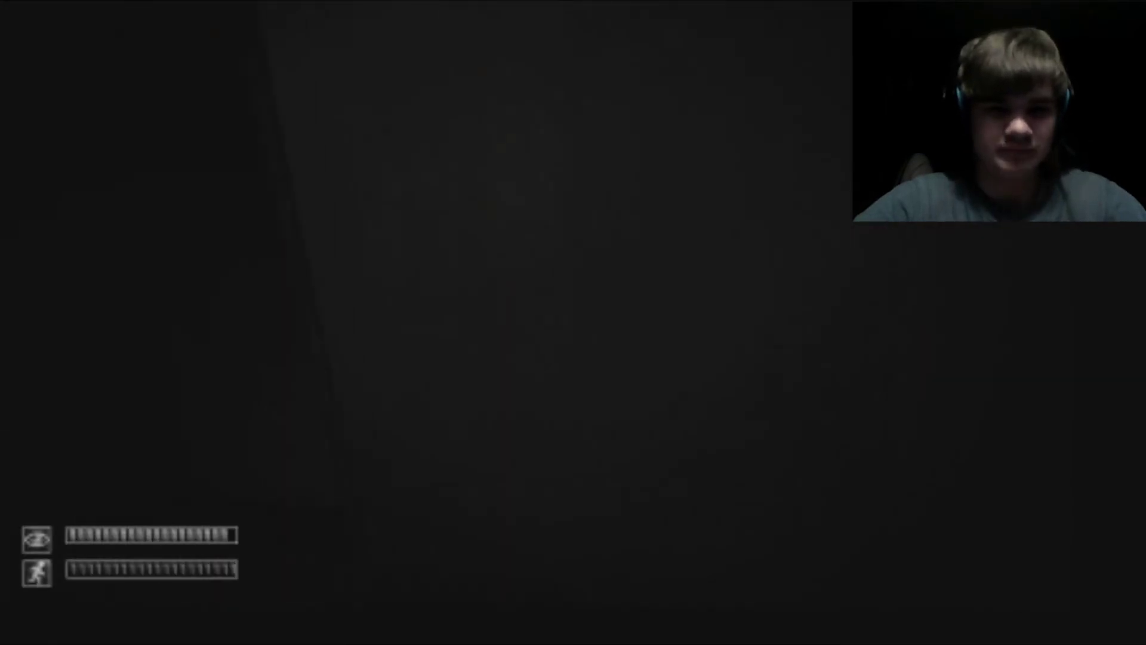
key(Tab)
drag(447, 390, 432, 443)
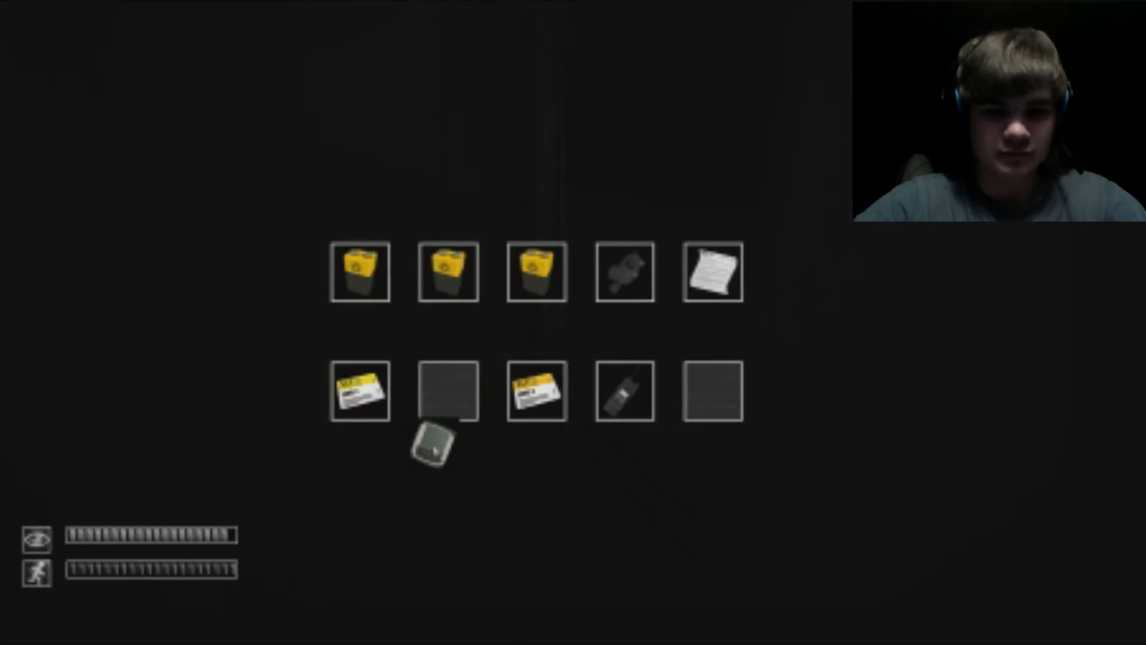
drag(423, 502, 422, 502)
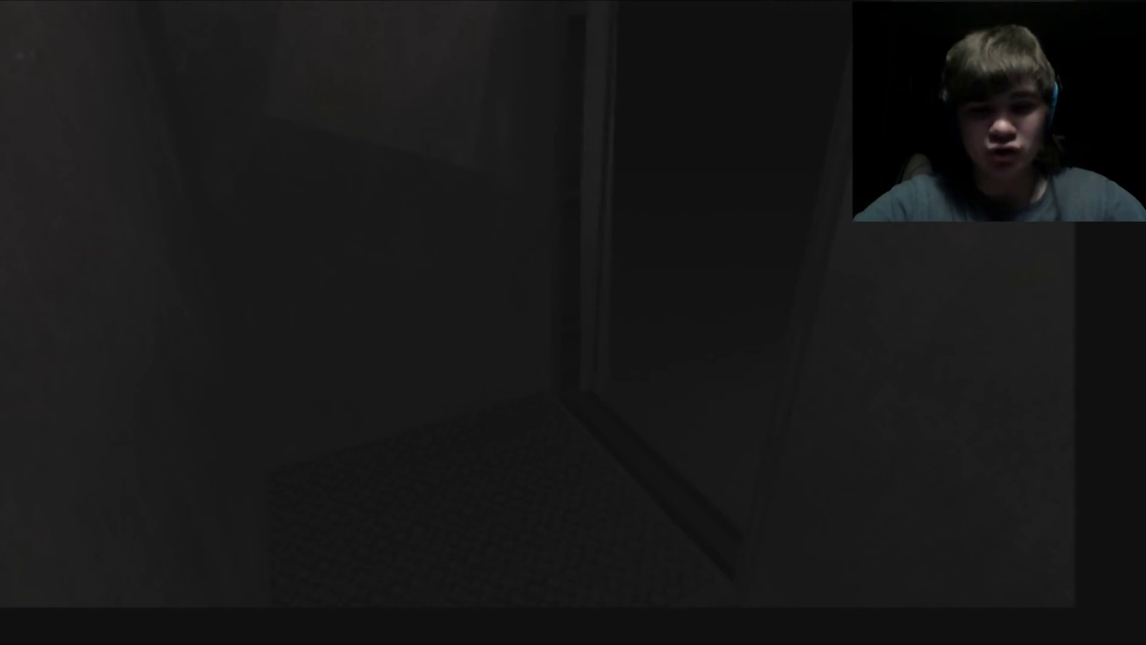
key(Tab)
key(Tab)
key(Tab)
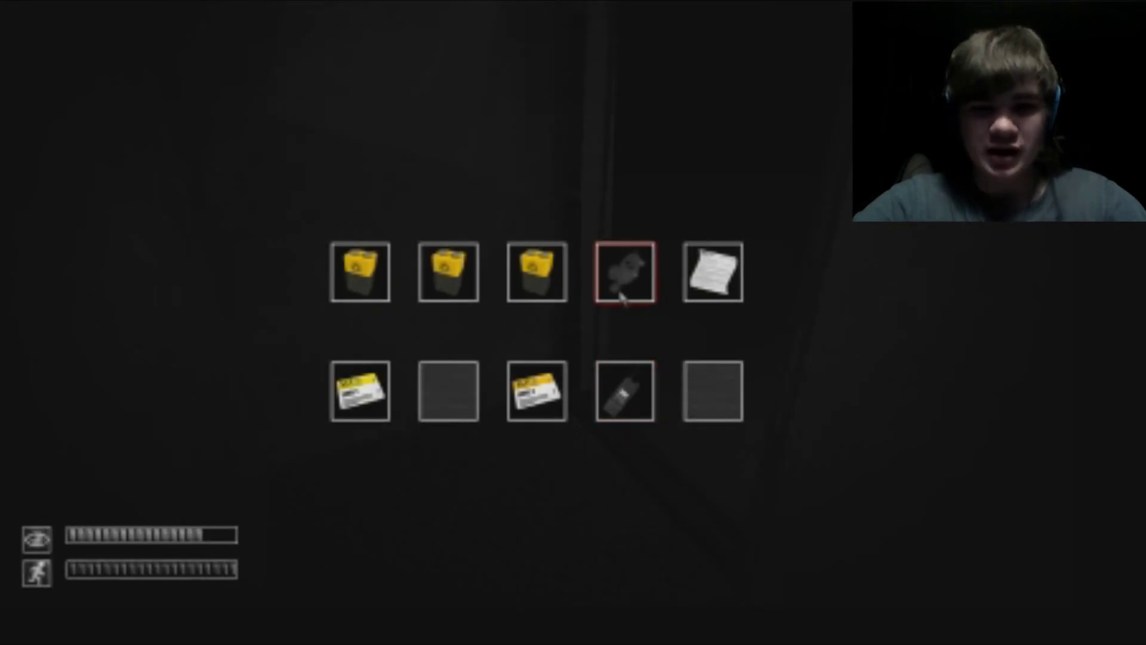
key(Tab)
key(Tab)
key(Tab)
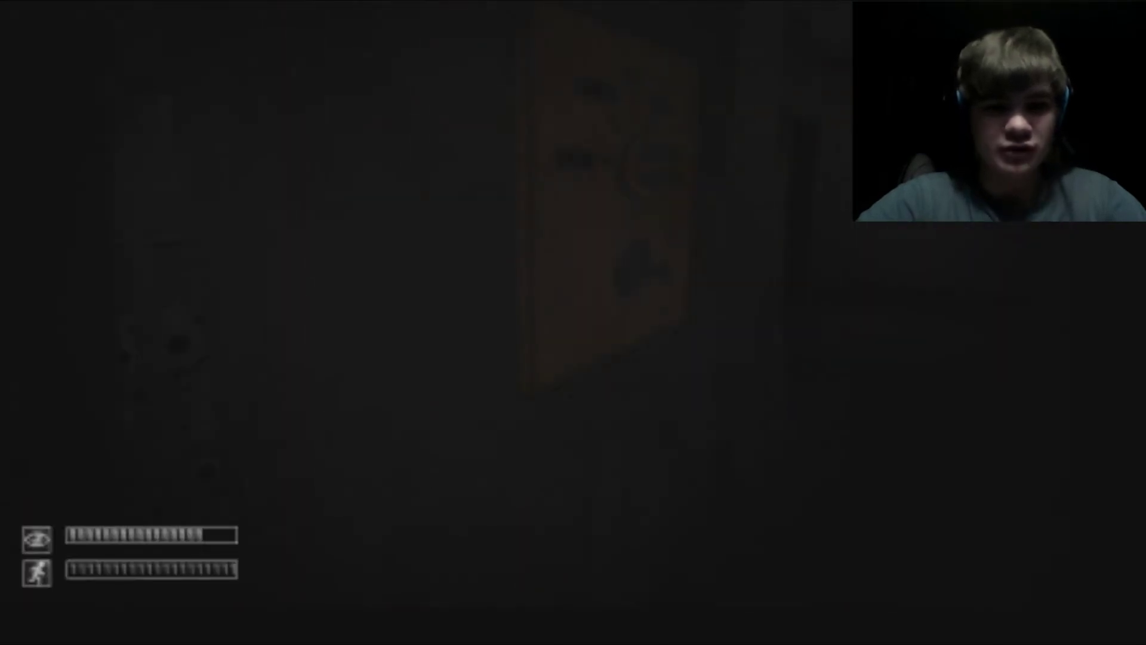
Step: Turn SCP-914's refinement dial to a new setting, then check the inventory for the output
key(w)
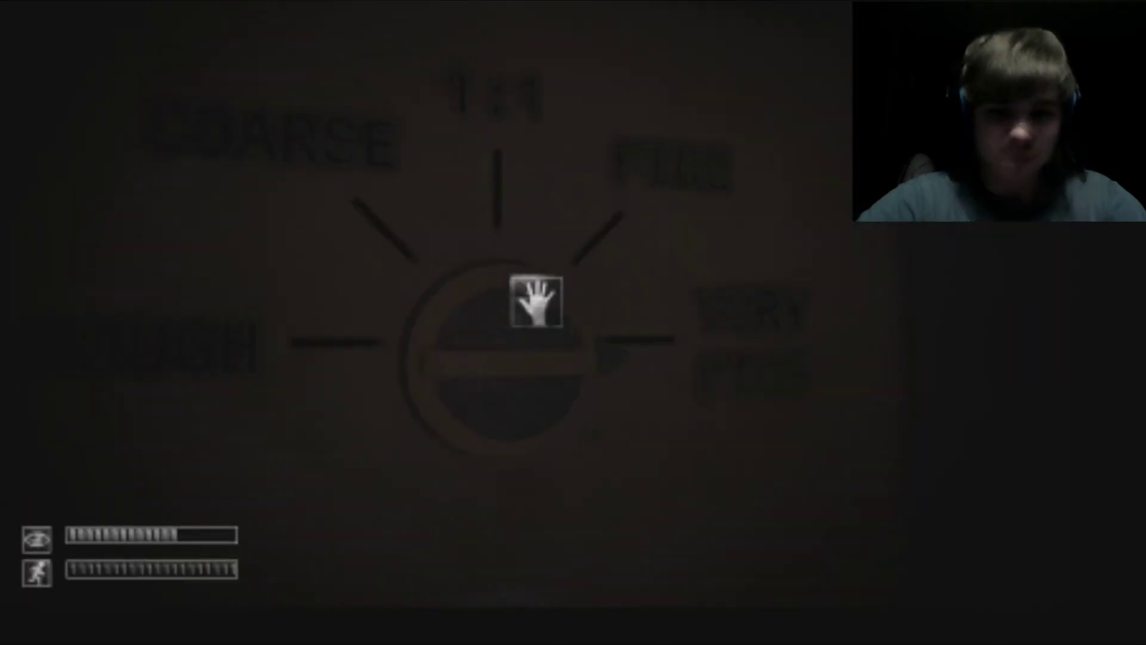
click(536, 302)
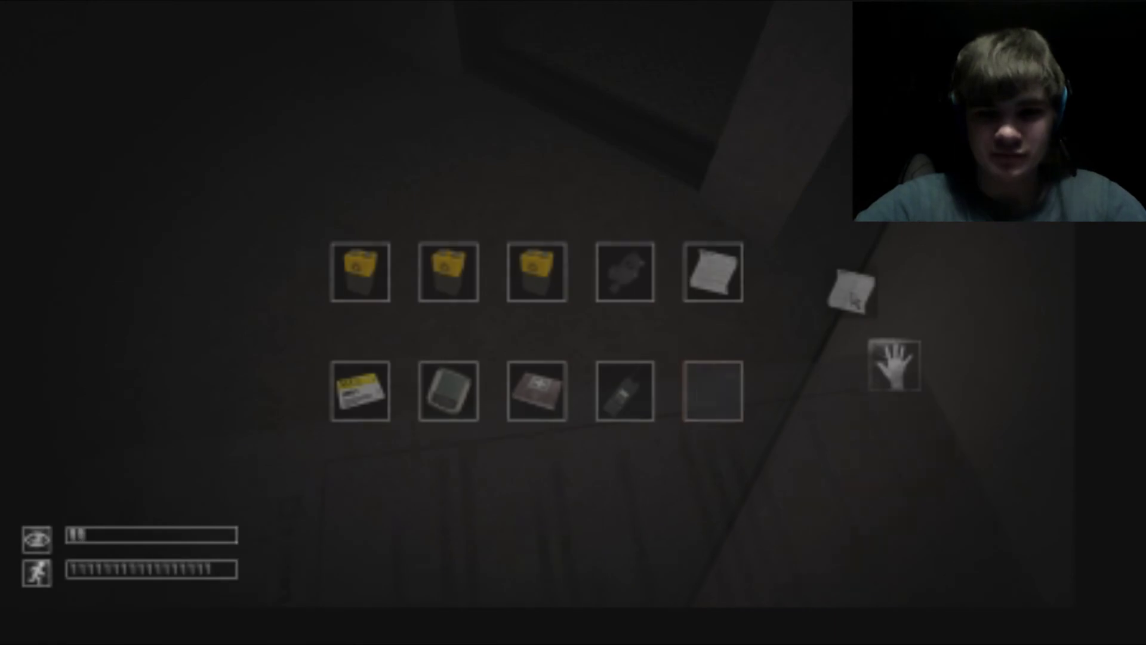
key(Tab)
key(Tab)
key(Tab)
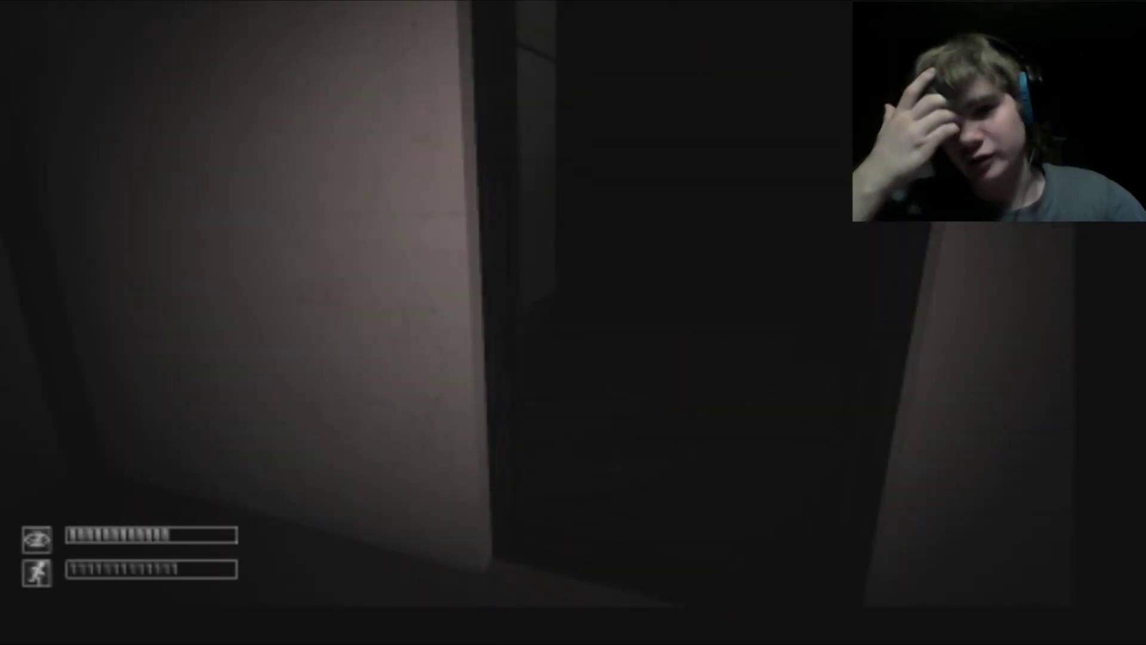
Step: Close the inventory, walk to the automatic-door caution sign and reopen the inventory there
key(Tab)
key(Tab)
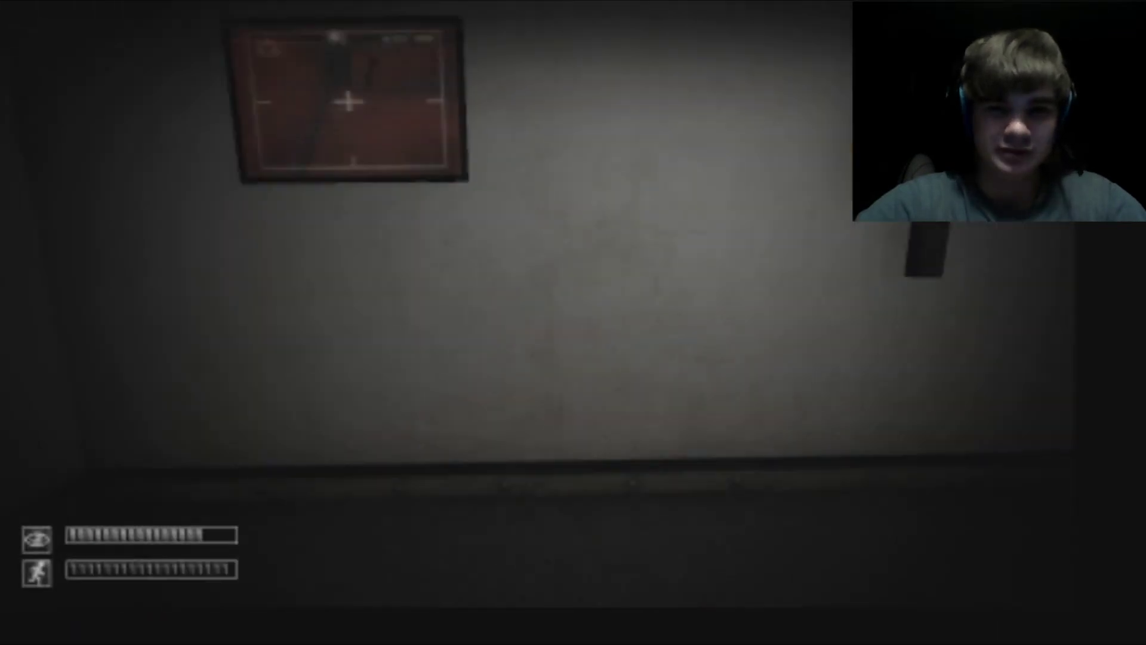
key(Tab)
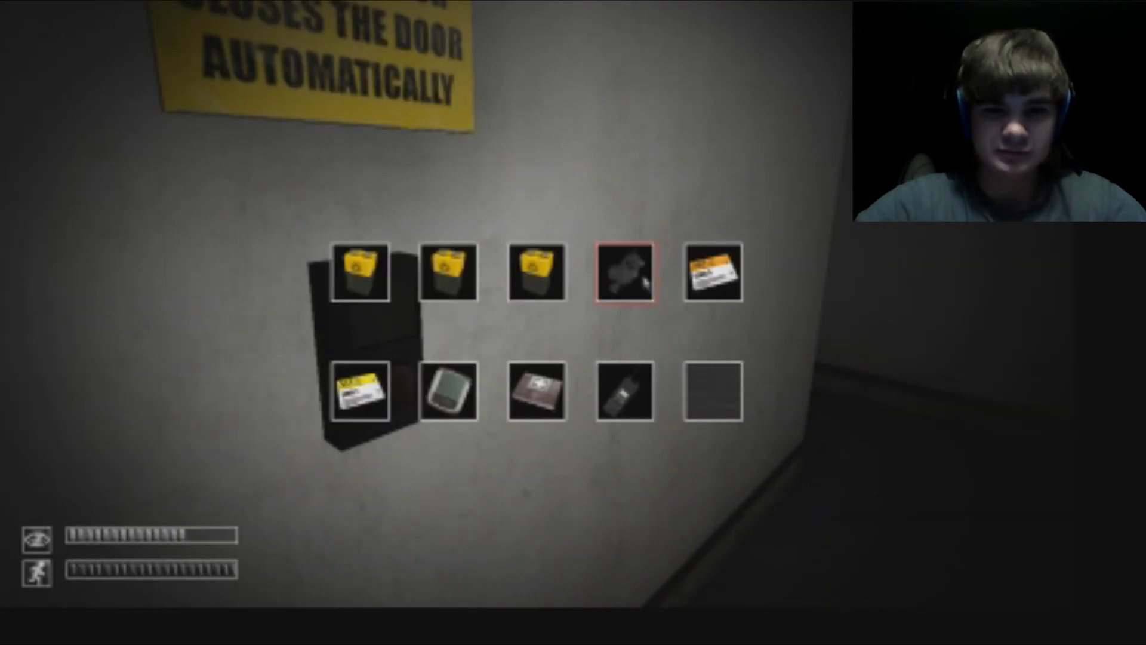
Step: Close and reopen the inventory, then move out into the dark corridor
key(Tab)
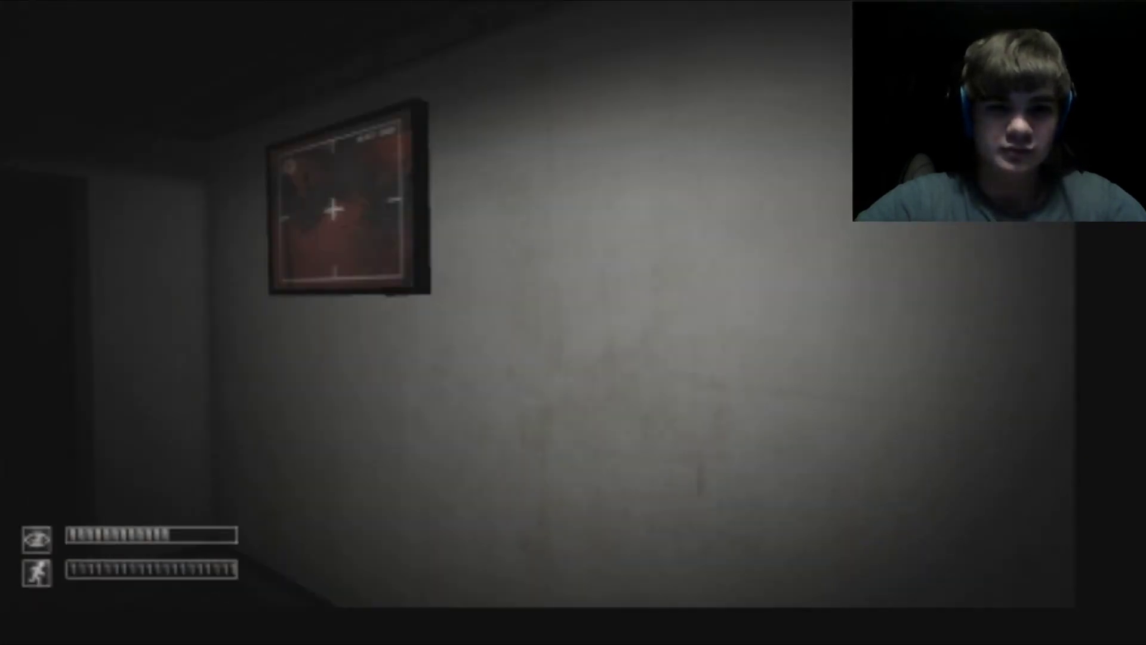
key(Tab)
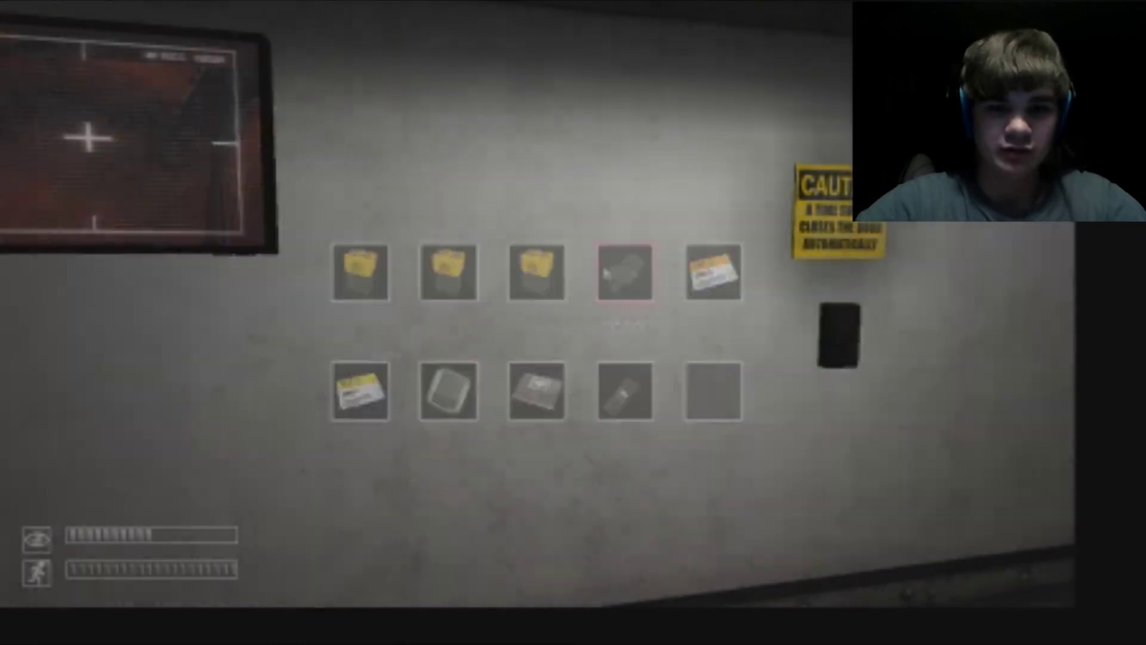
key(Tab)
key(Tab)
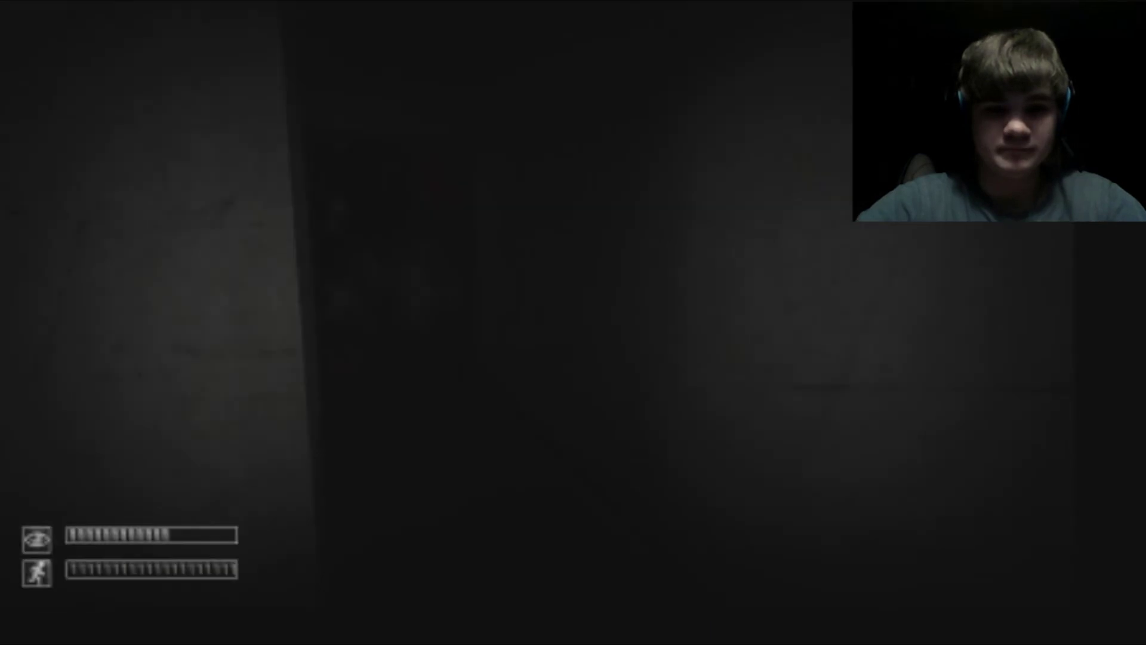
key(space)
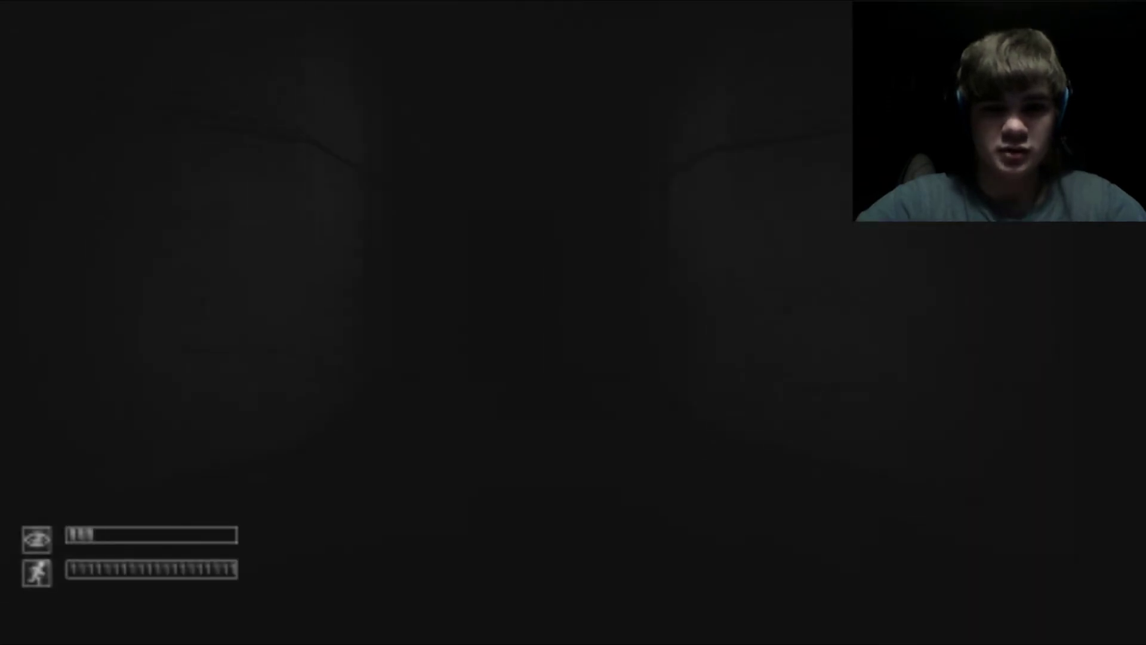
Step: Take off the gas mask from the inventory
key(Tab)
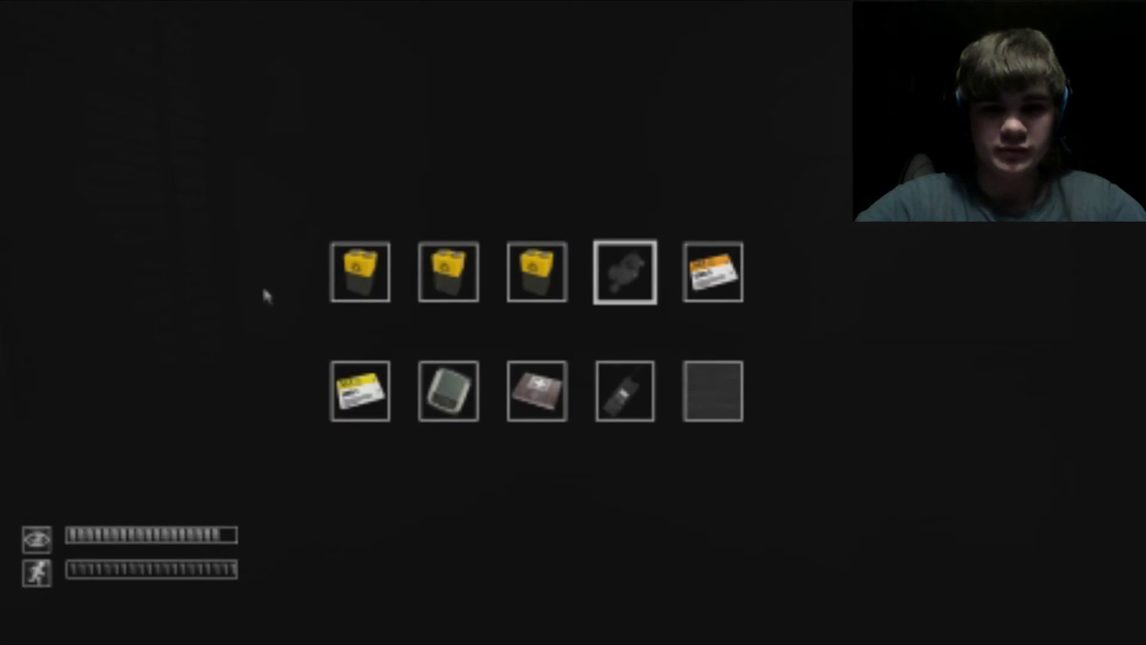
key(Tab)
key(Tab)
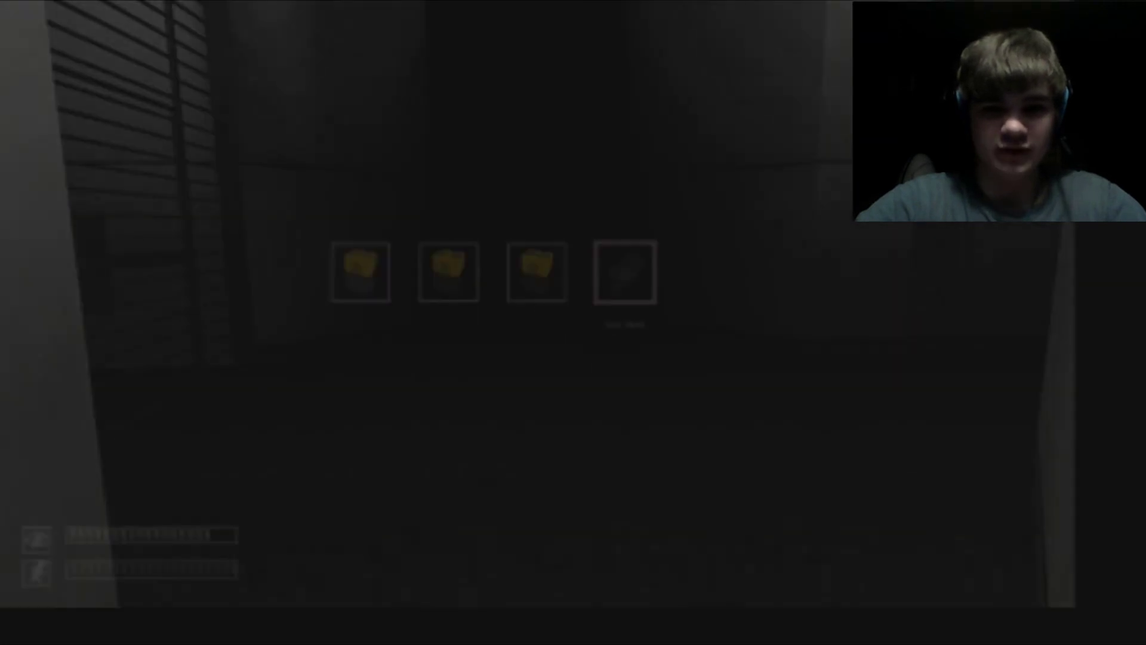
double_click(627, 272)
Step: Back away from the SCP-173 statue and continue down the corridor toward the doorway
key(space)
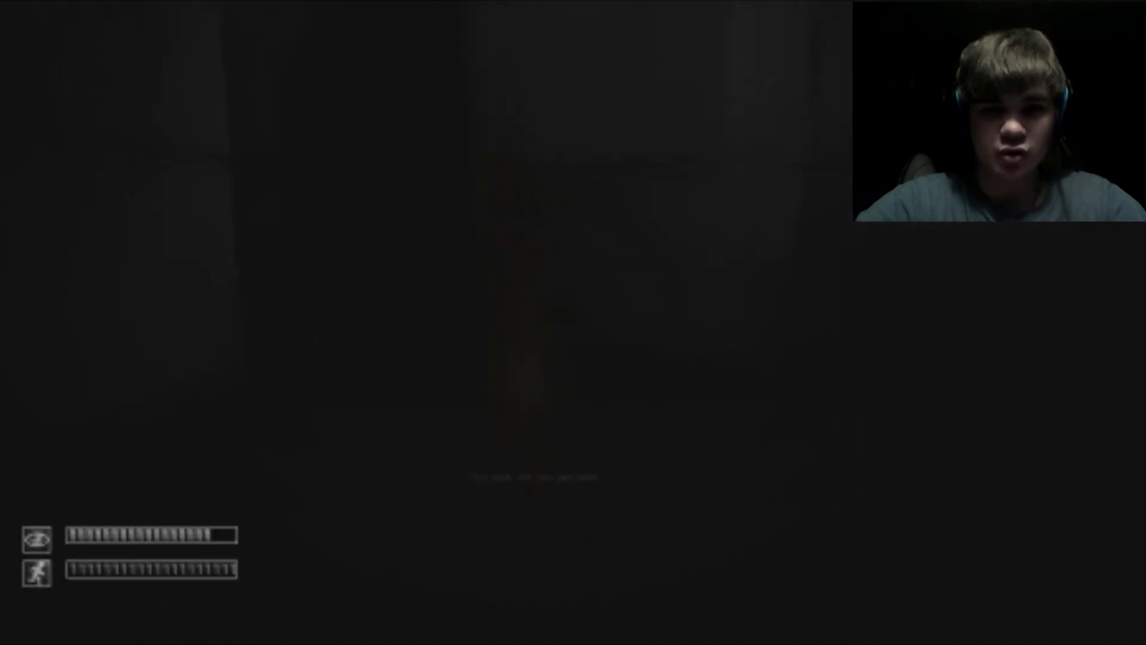
key(w)
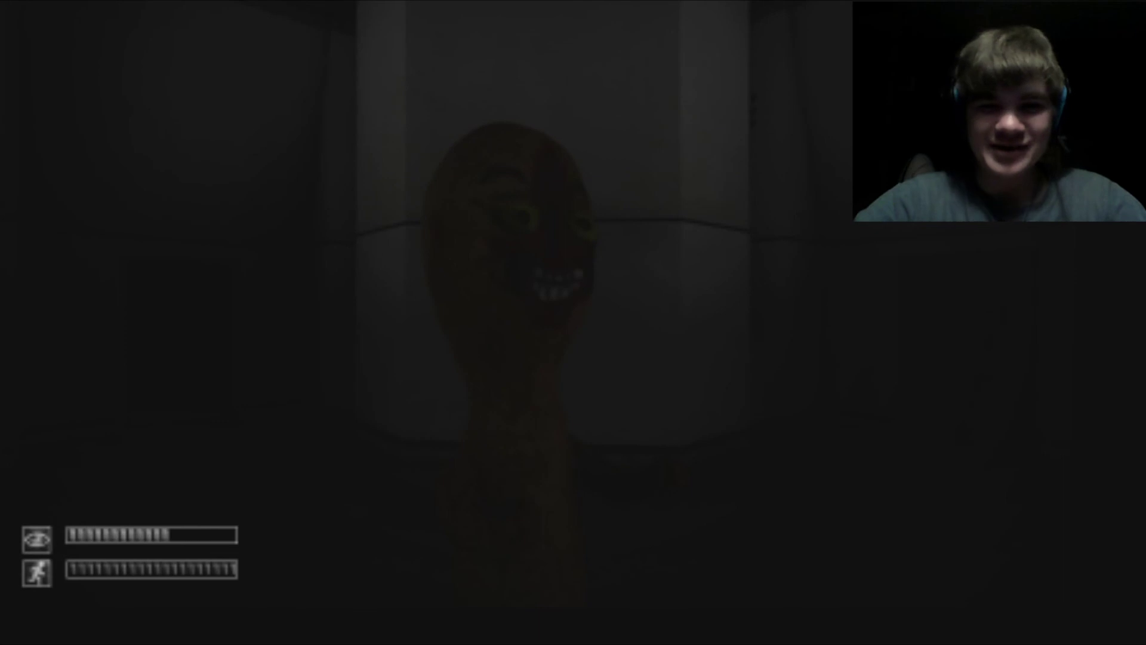
key(s)
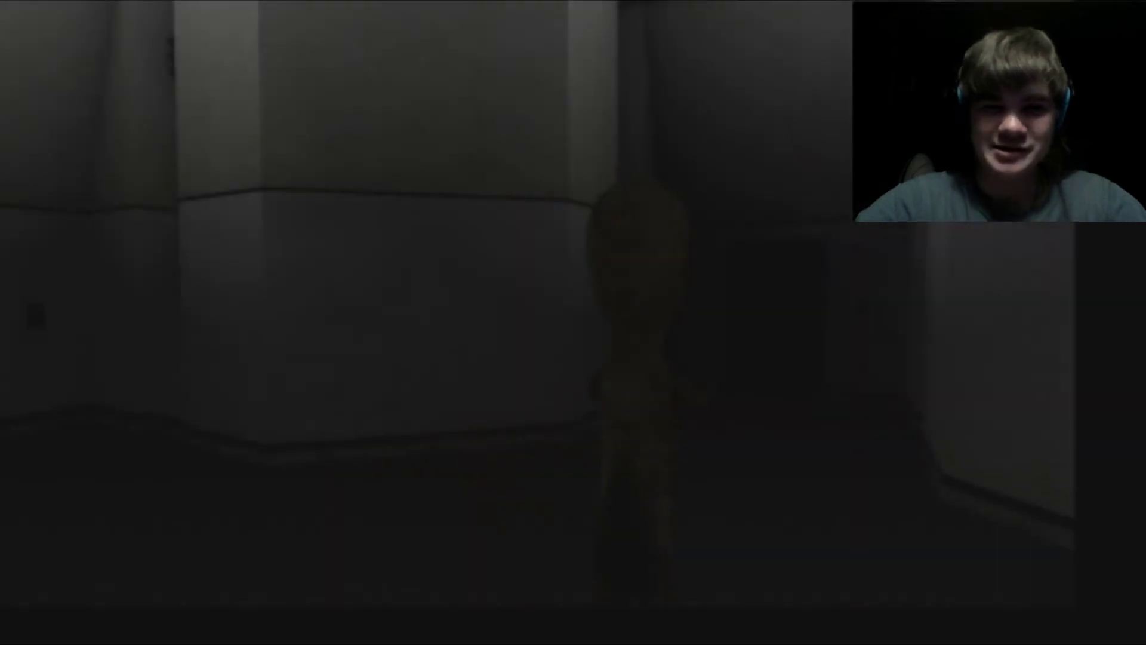
key(w)
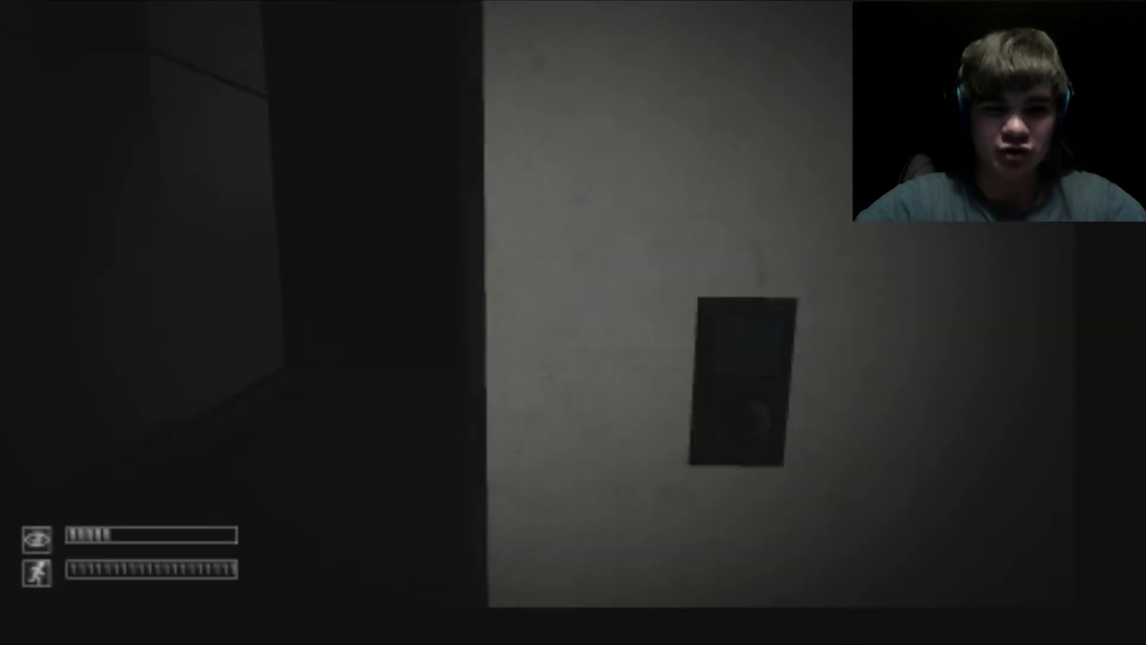
Step: Put on the gas mask from the inventory and face the door's wall panel
key(s)
key(Tab)
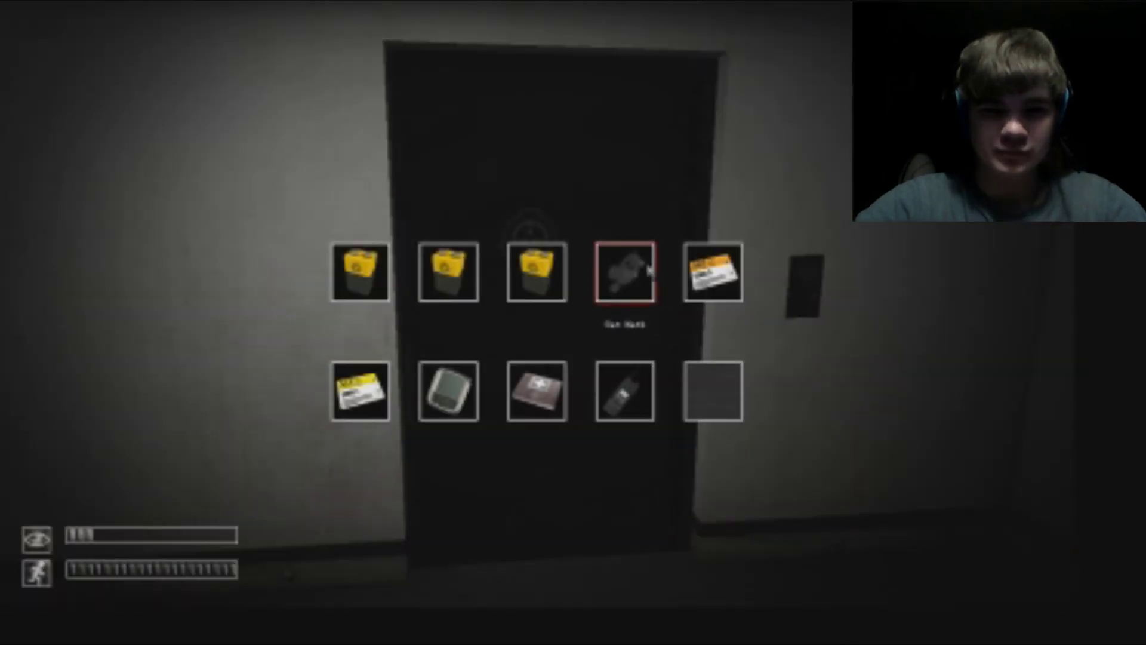
double_click(648, 269)
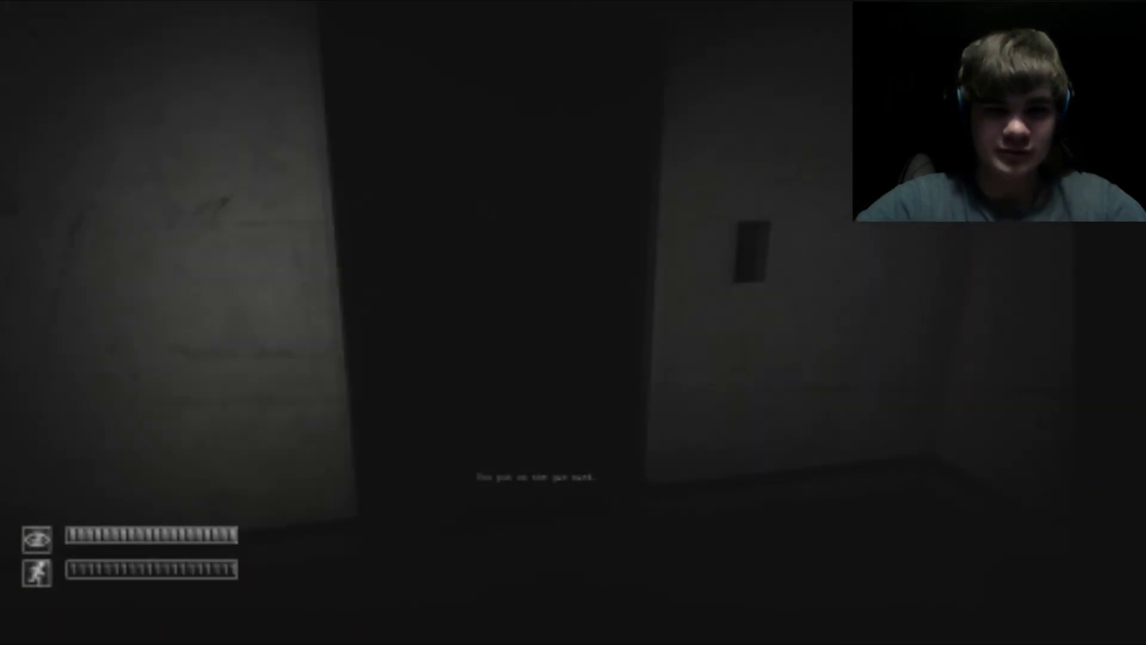
key(w)
key(w)
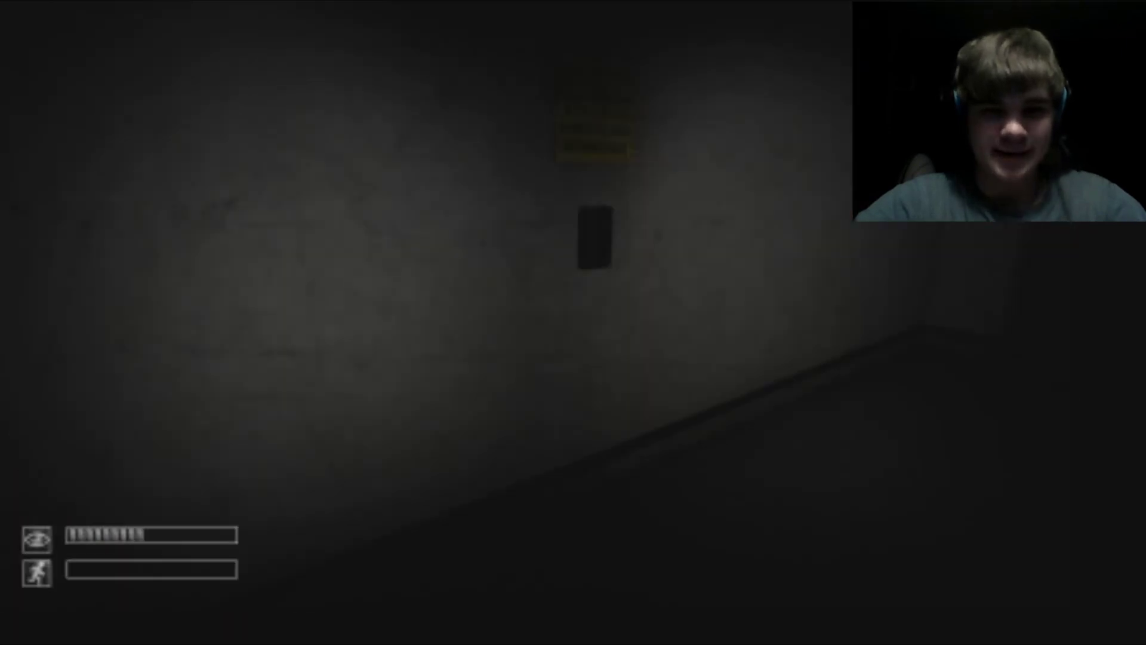
Step: Check the inventory, then walk into the red-lit CAUTION elevator
key(Tab)
key(Tab)
key(Tab)
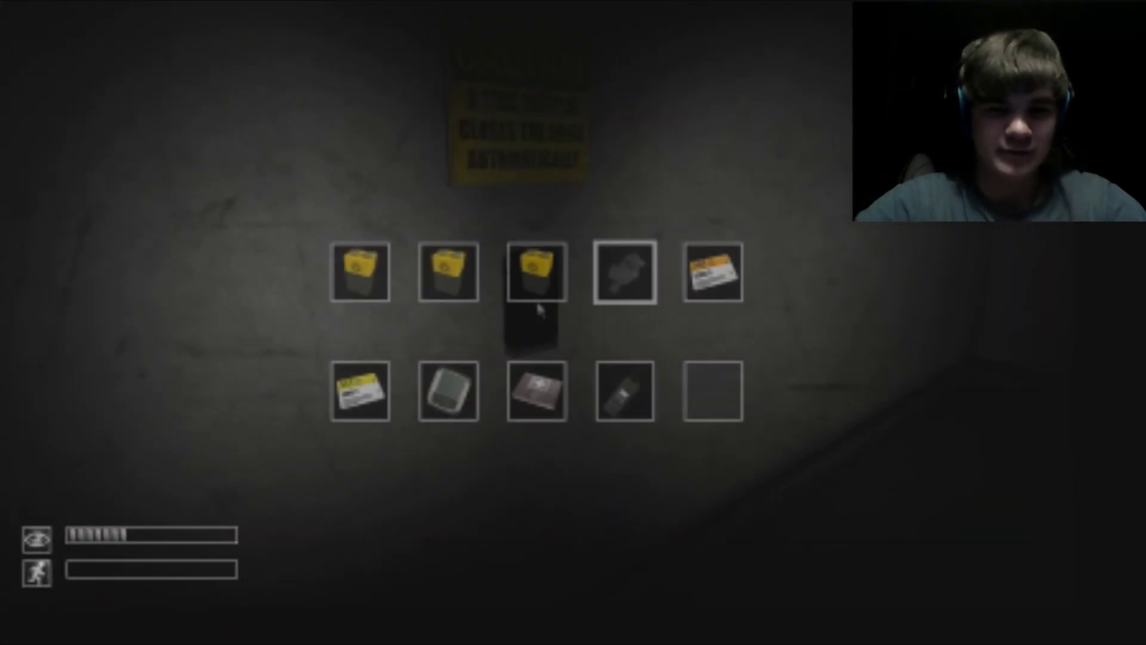
key(Tab)
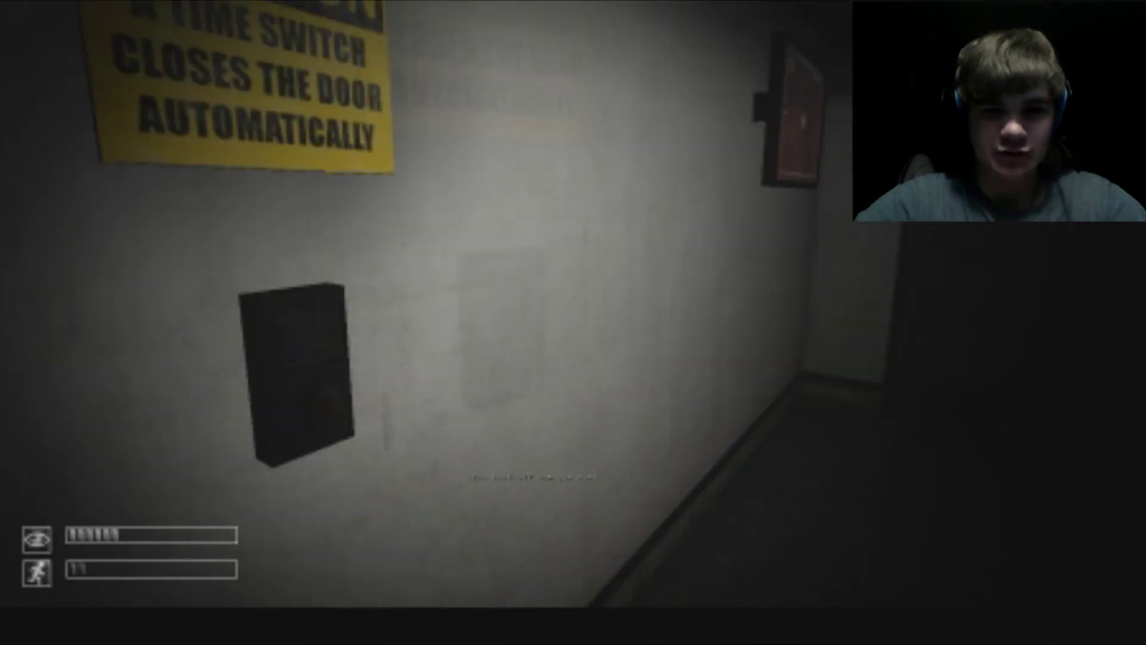
key(w)
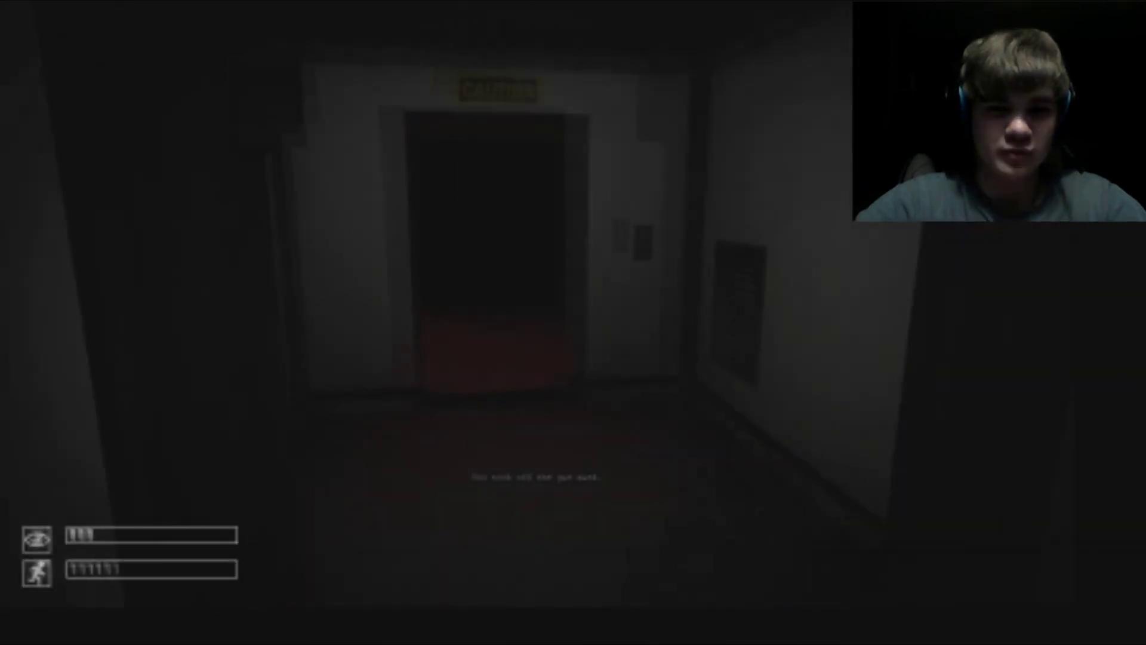
key(s)
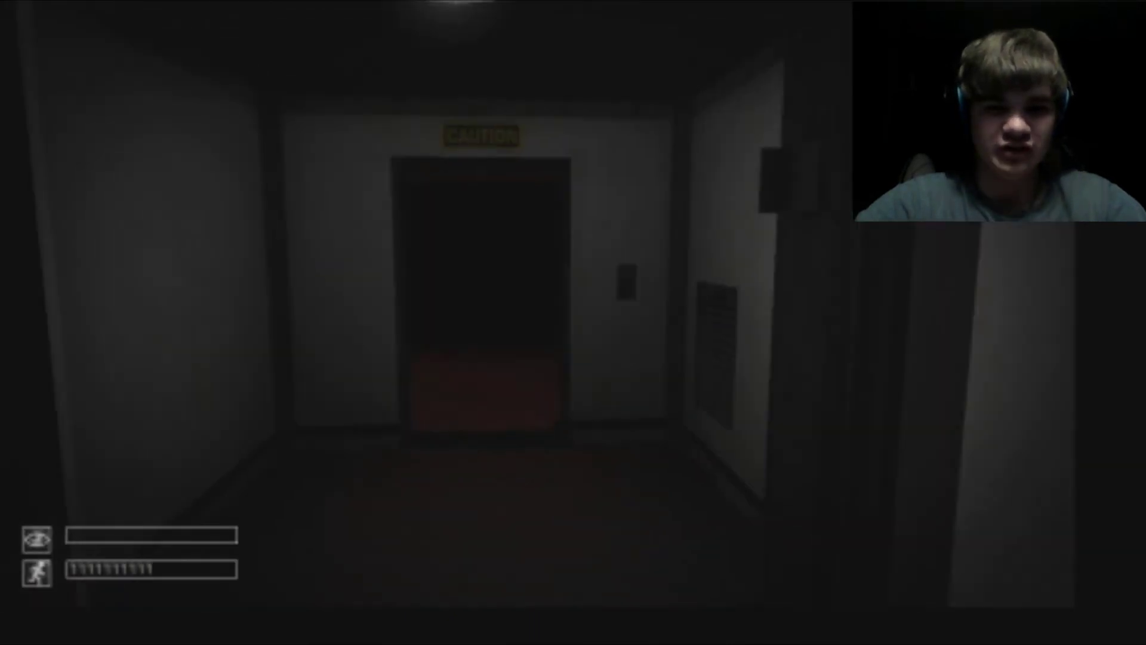
key(w)
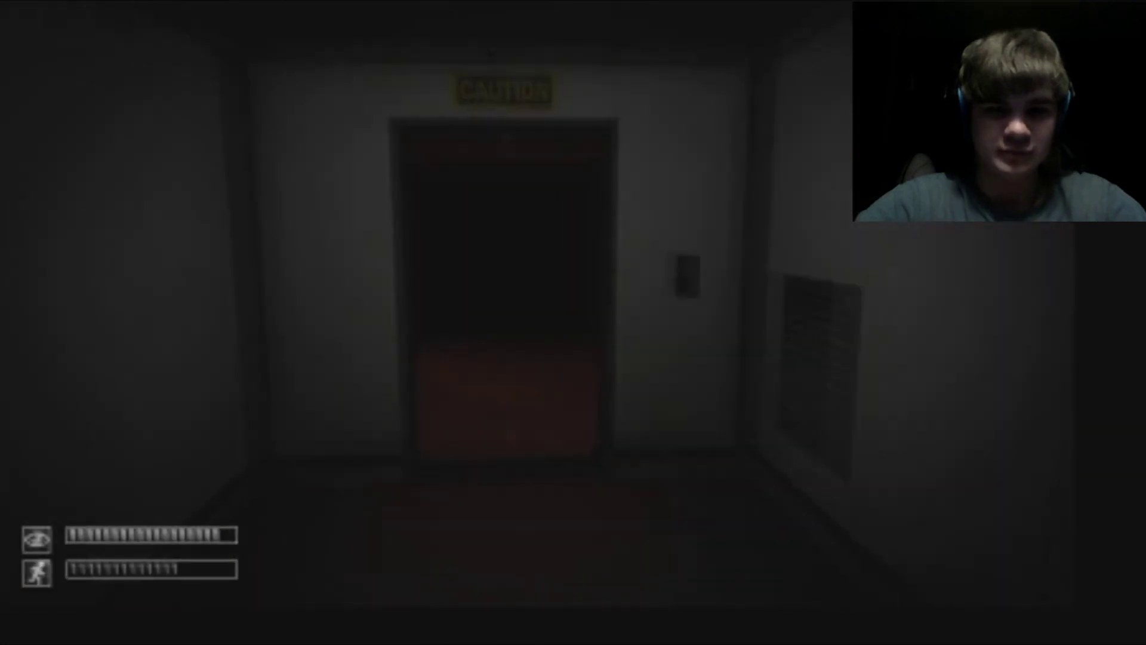
Step: Run past the dark SCP-173 figure in the red corridors to the door's button panel
key(w)
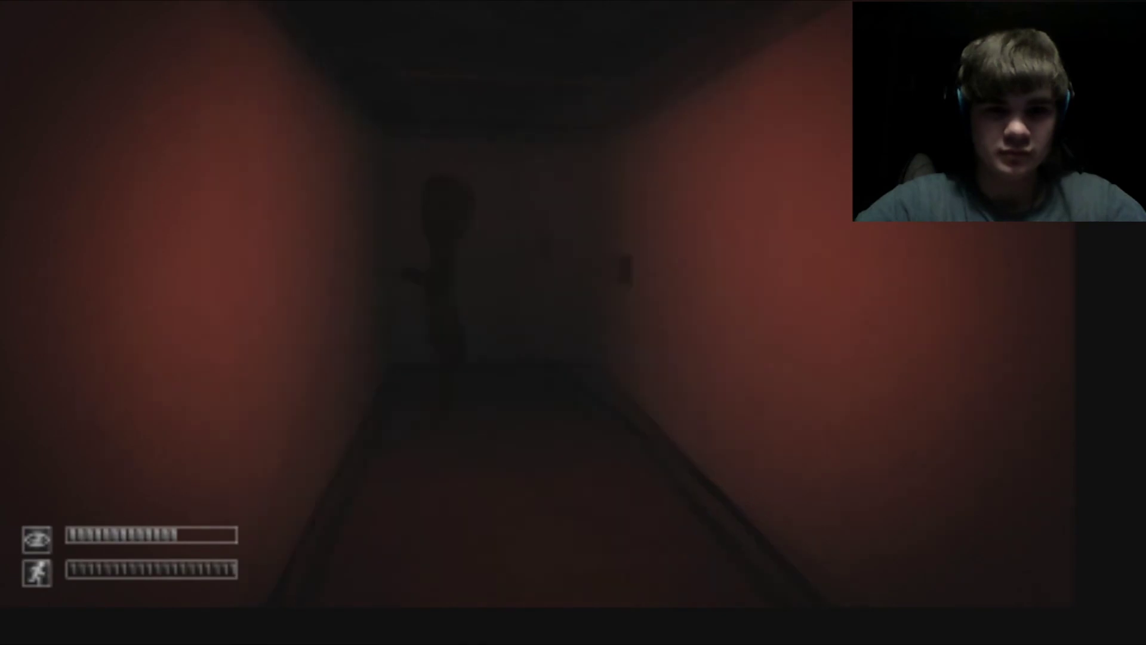
key(w)
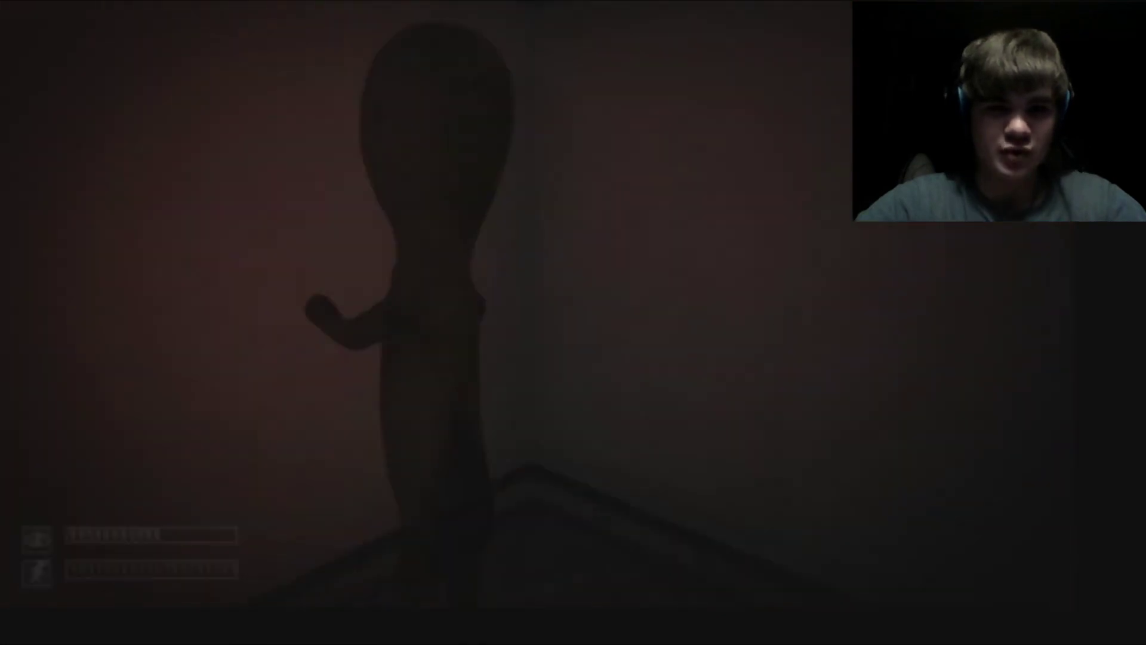
key(shift+w)
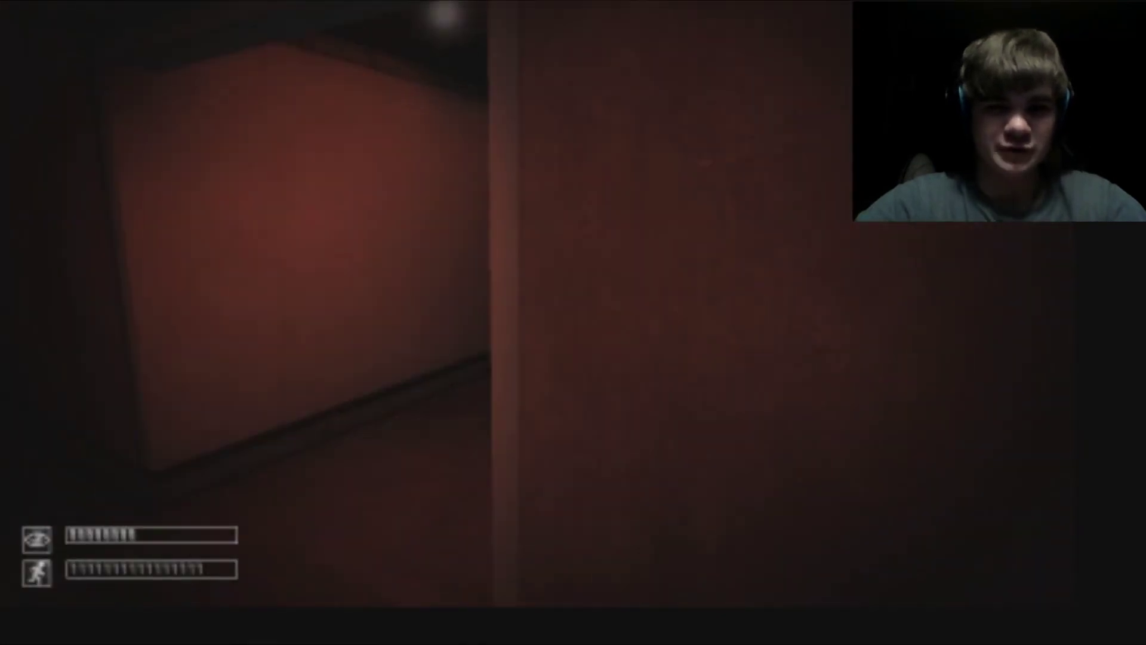
key(w)
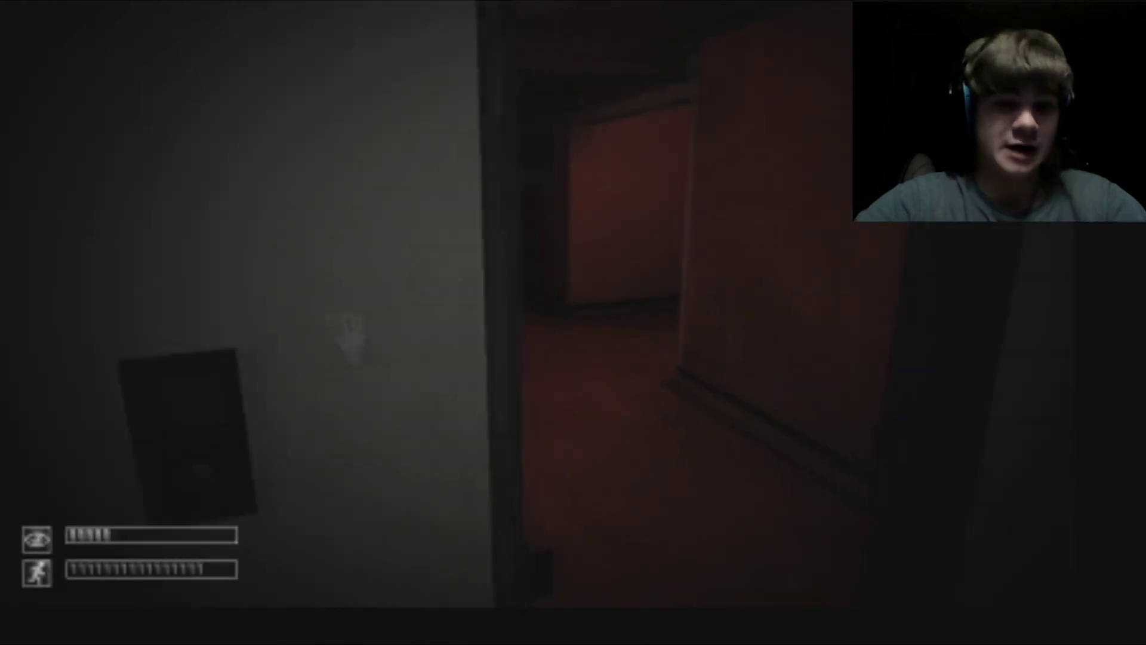
key(w)
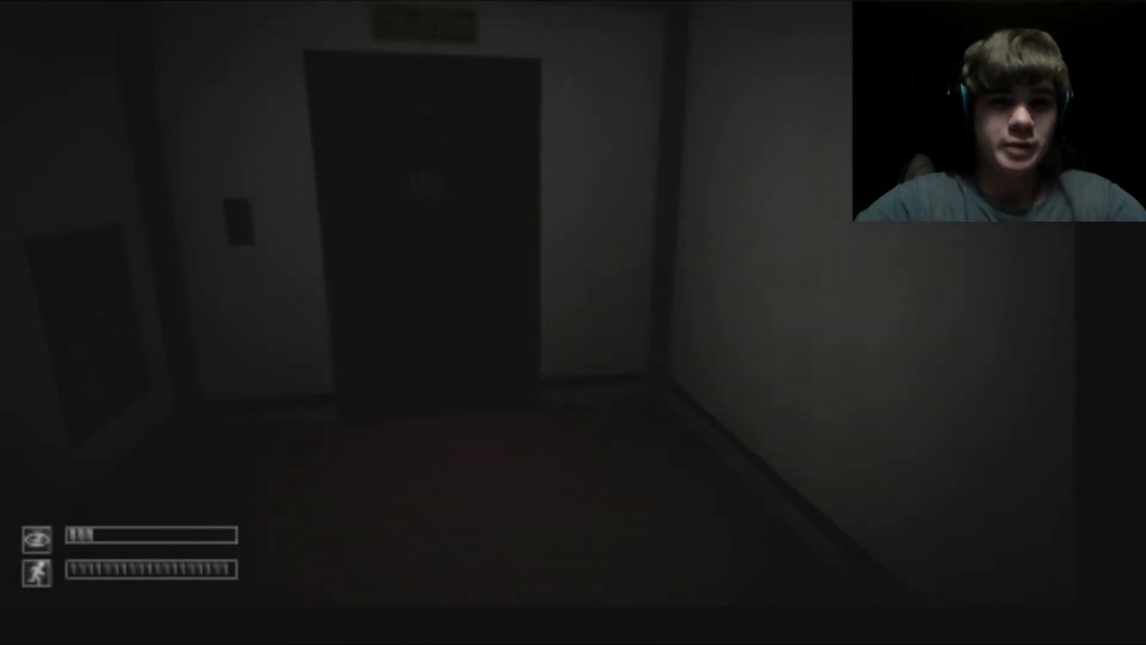
key(w)
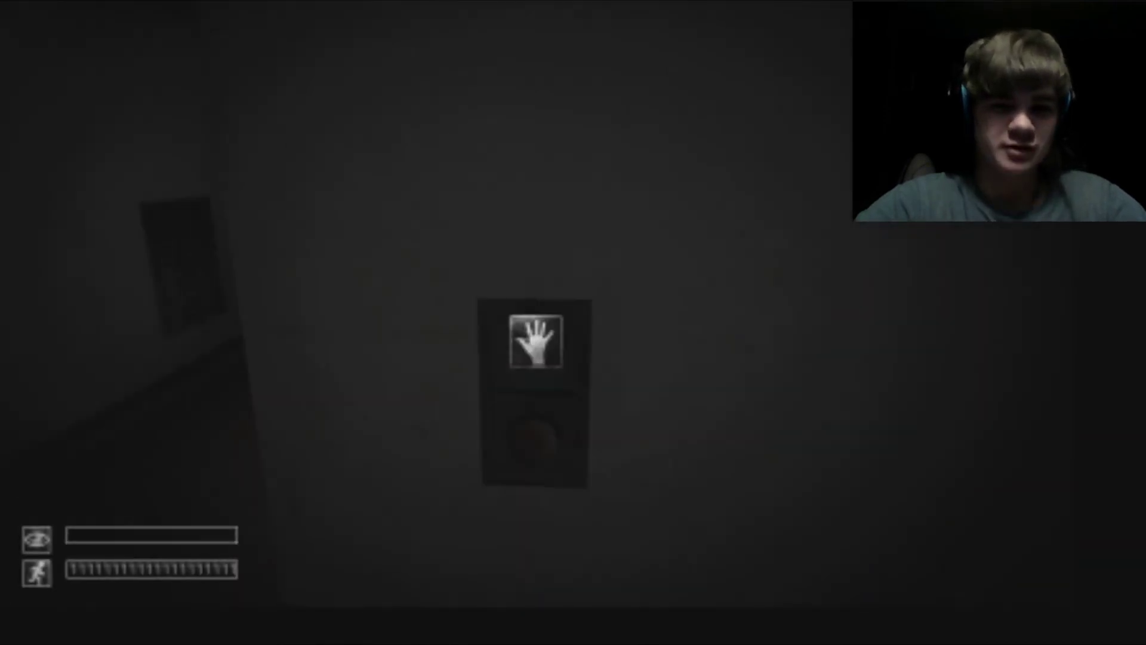
key(w)
key(w)
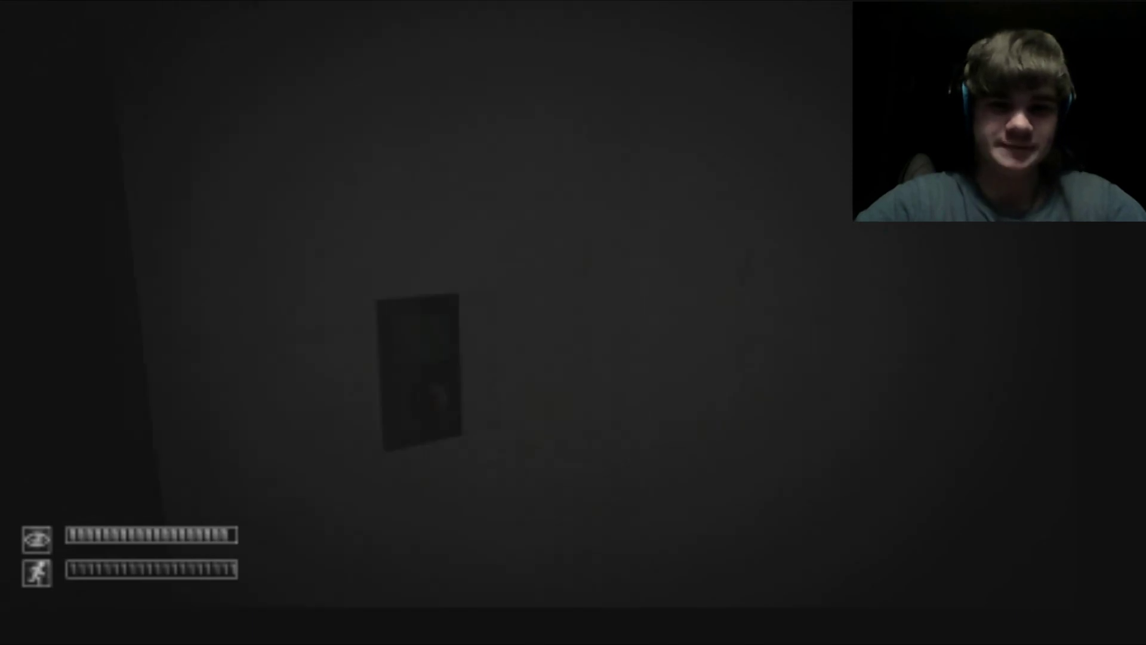
key(w)
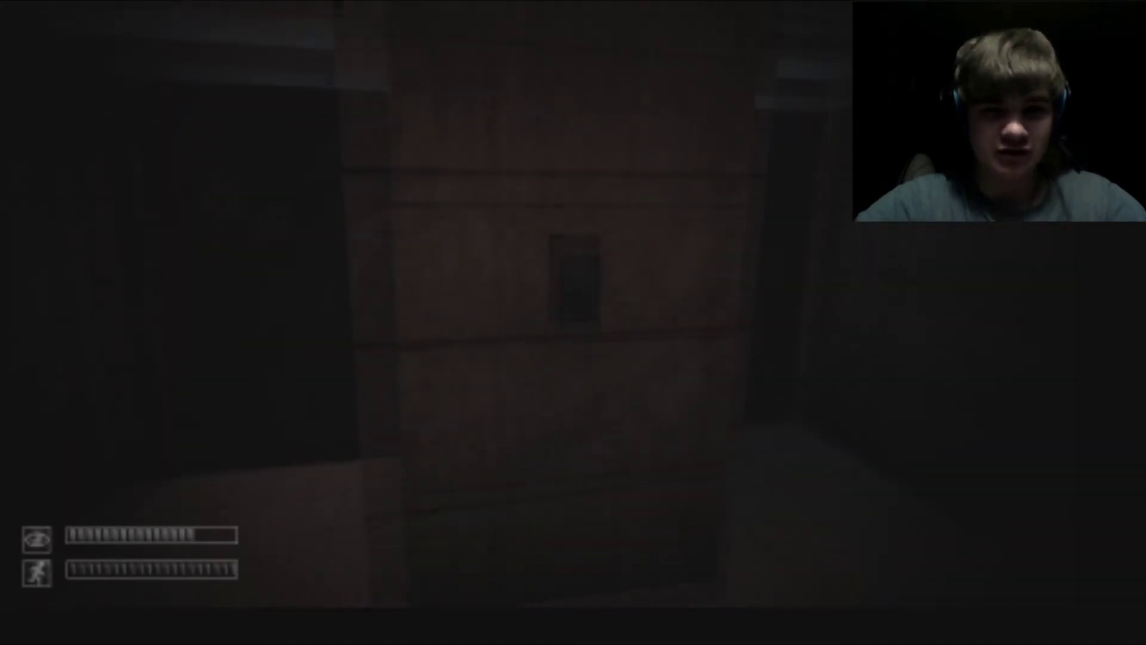
Step: Open the inventory at the card reader and cycle through the keycards to pick one
key(Tab)
key(Tab)
key(Tab)
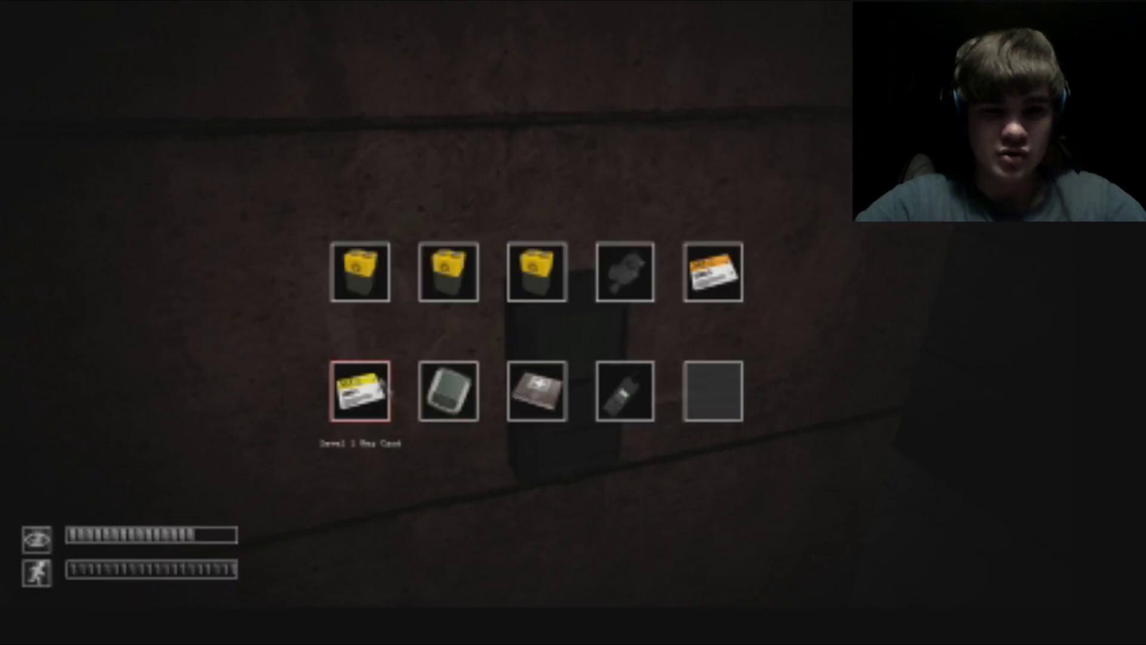
key(Tab)
key(Tab)
key(Tab)
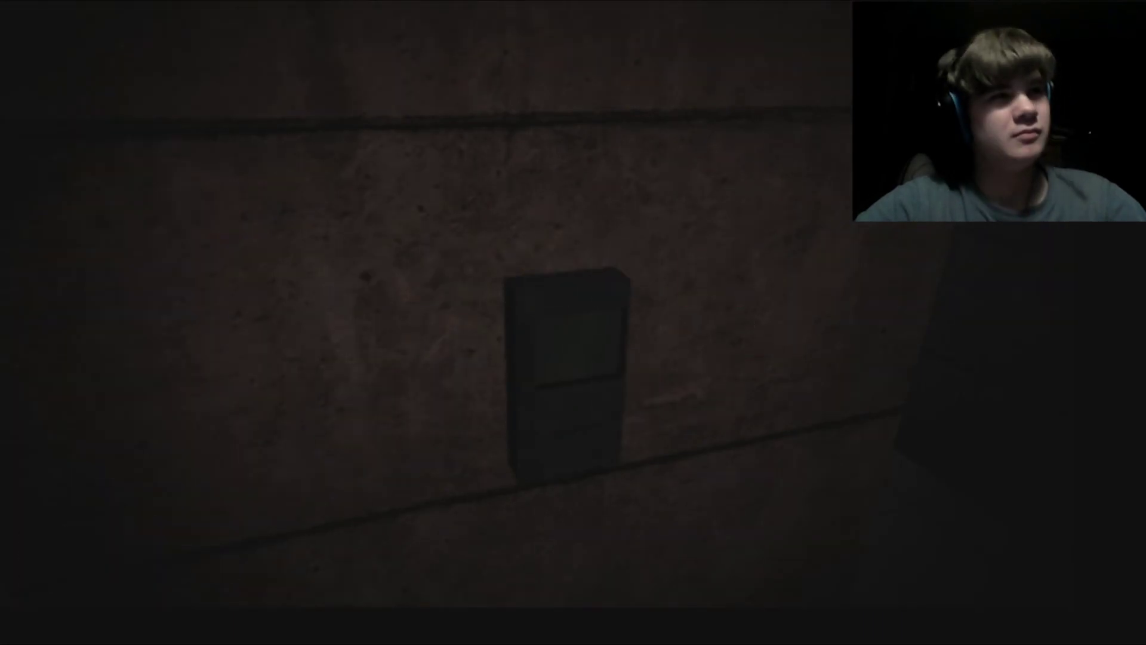
key(Tab)
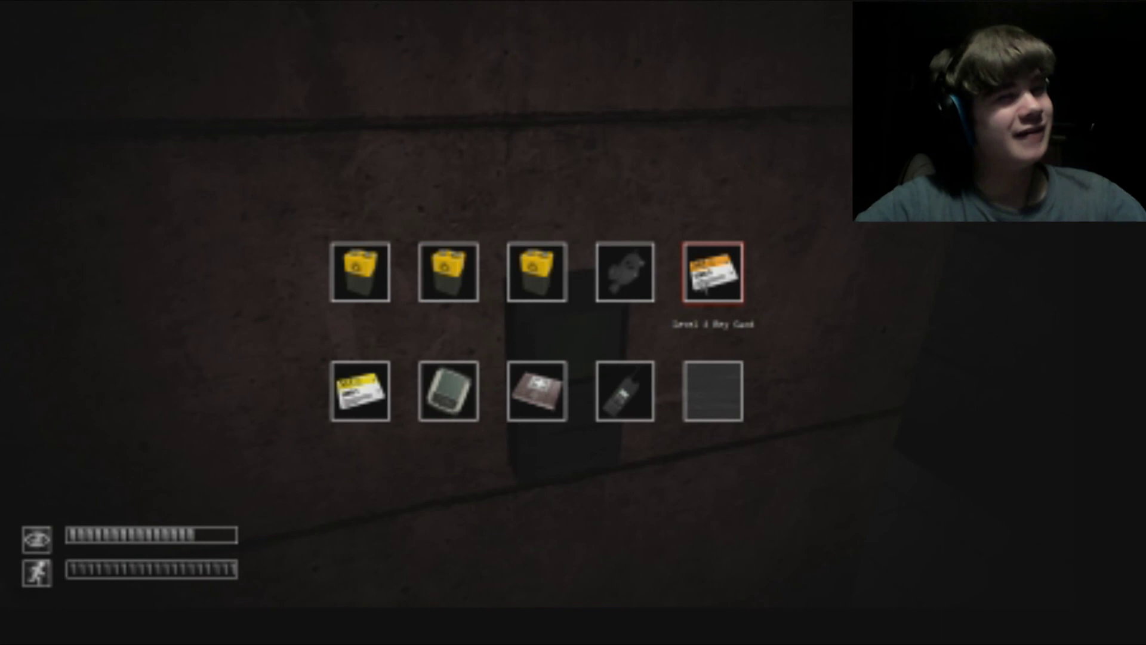
key(Tab)
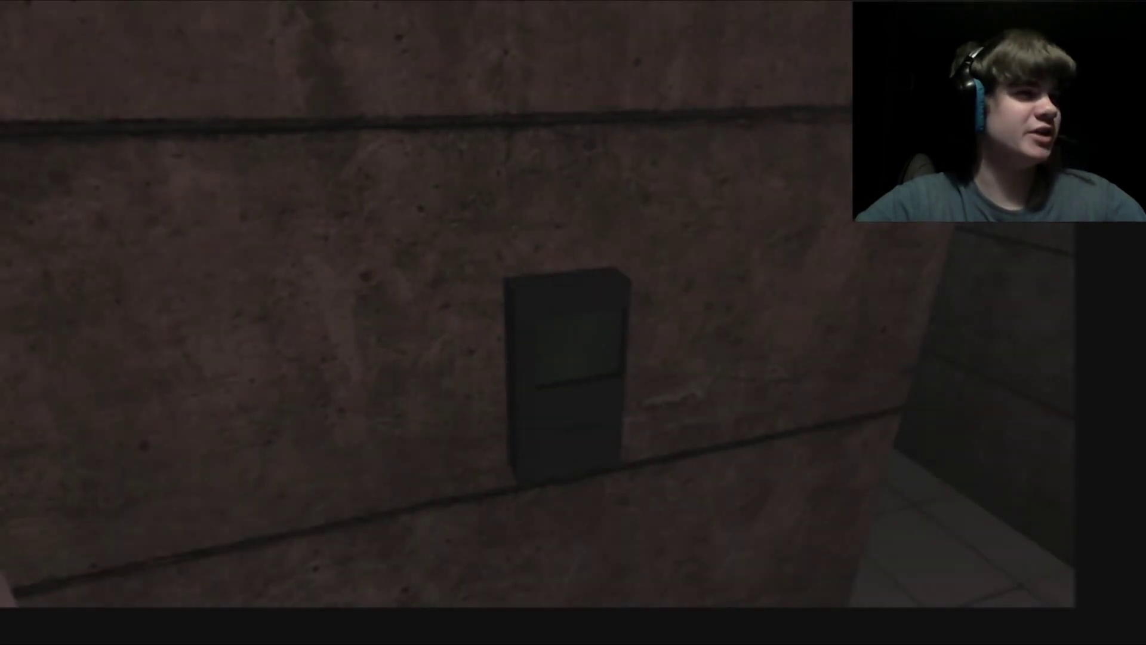